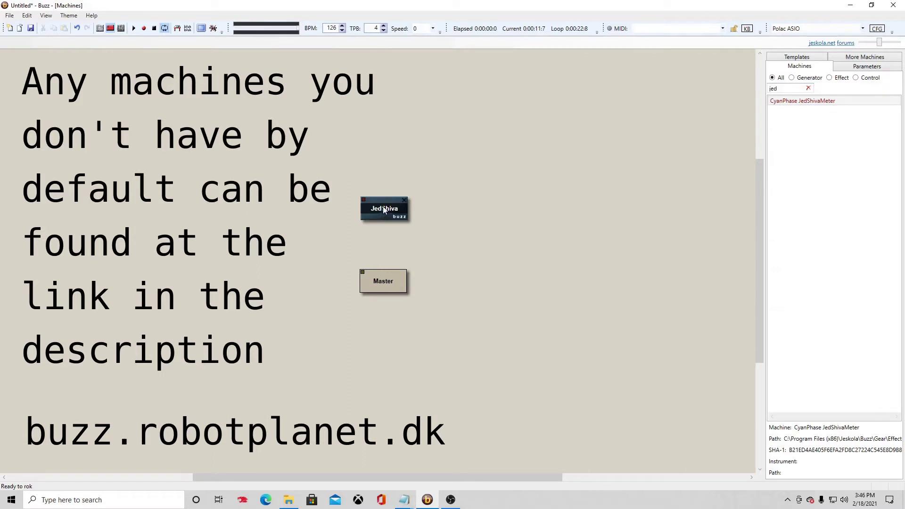
Connect JedShiva to Master, move it closer to Master, and place its open meter window in the lower part of the workspace.
{"action": "left_click_drag", "start_coordinate": [384, 210], "coordinate": [385, 278]}
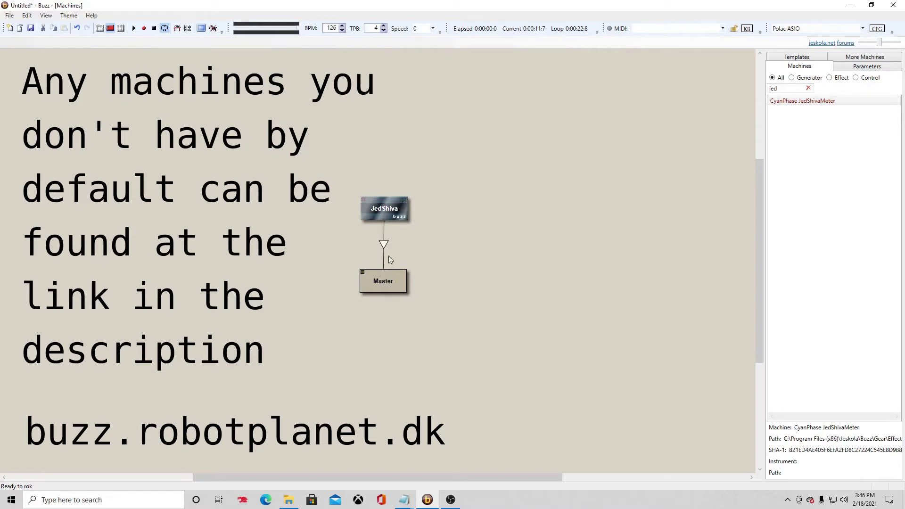
{"action": "left_click_drag", "start_coordinate": [387, 211], "coordinate": [388, 234]}
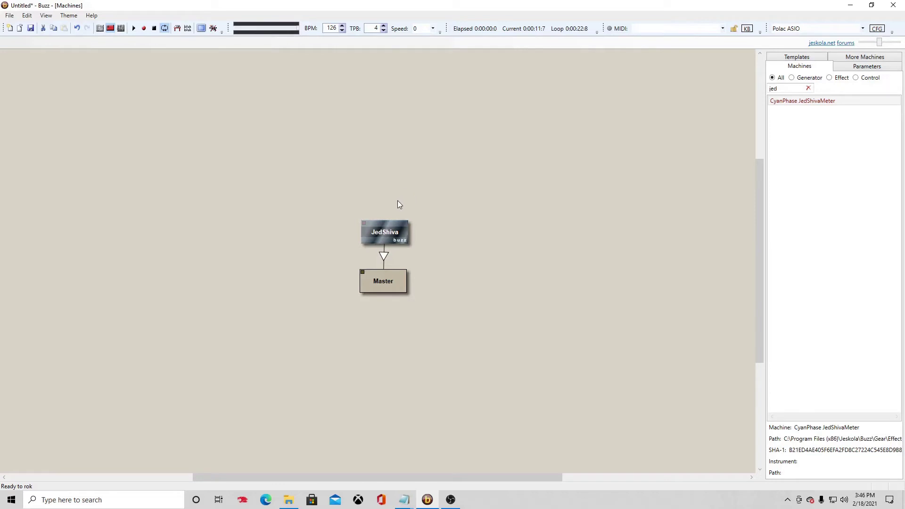
{"action": "double_click", "coordinate": [385, 233]}
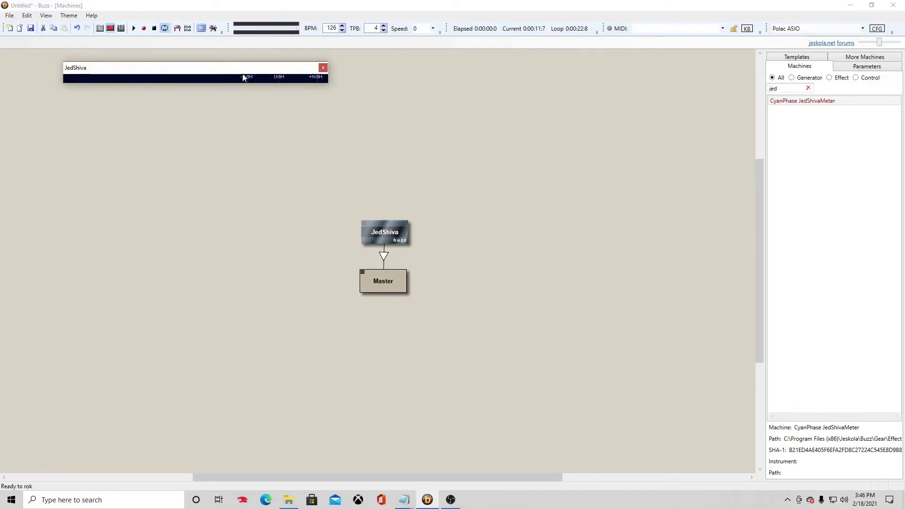
{"action": "left_click_drag", "start_coordinate": [243, 72], "coordinate": [236, 374]}
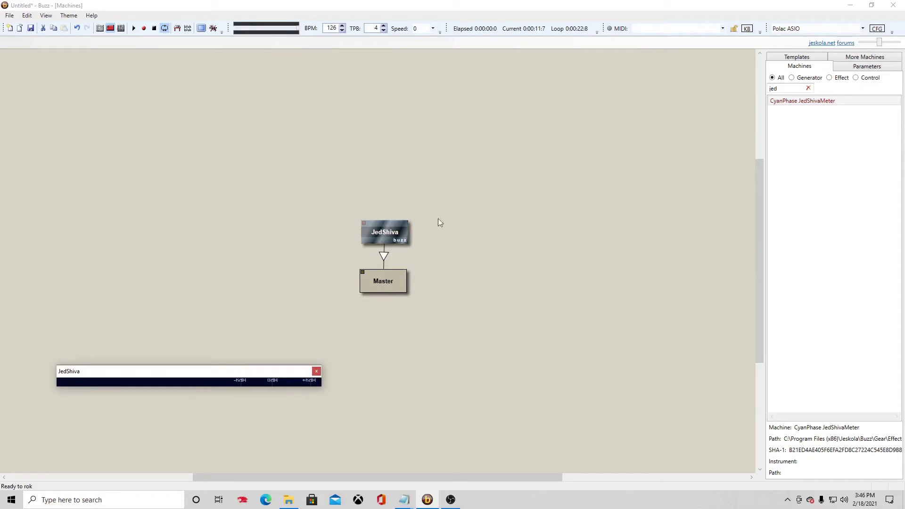
Search the machine list for asio and add the Polac Asio In machine above JedShiva.
{"action": "left_click", "coordinate": [785, 89]}
{"action": "key", "text": "BackSpace"}
{"action": "key", "text": "BackSpace"}
{"action": "key", "text": "BackSpace"}
{"action": "type", "text": "asio"}
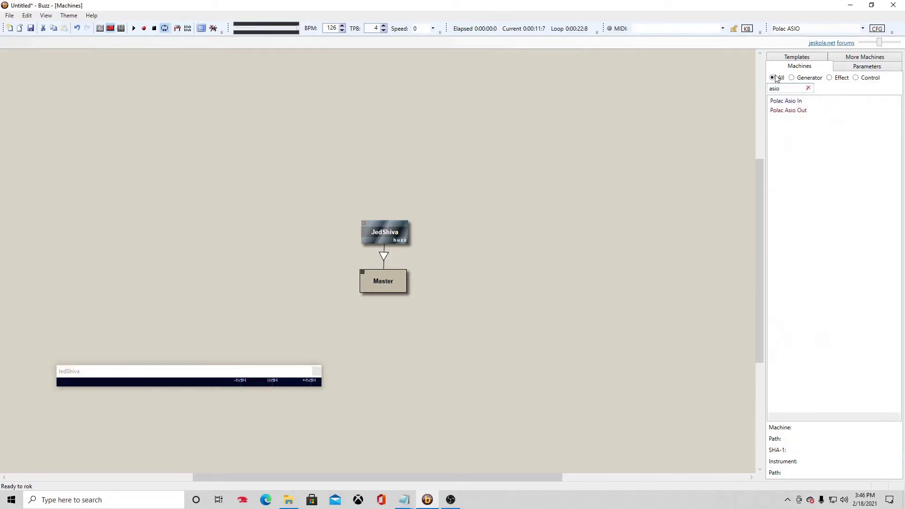
{"action": "left_click_drag", "start_coordinate": [798, 101], "coordinate": [429, 112]}
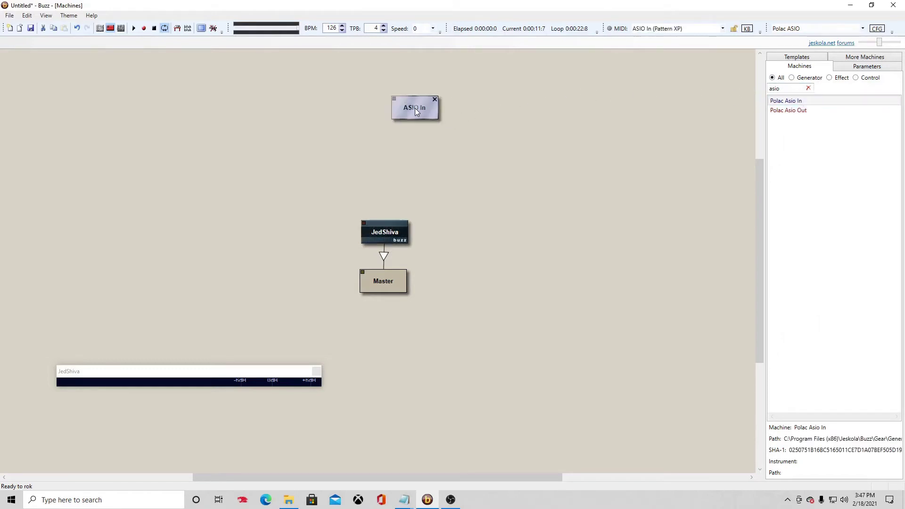
Connect ASIO In to JedShiva and make the JedShiva meter window taller.
{"action": "left_click_drag", "start_coordinate": [410, 157], "coordinate": [384, 231]}
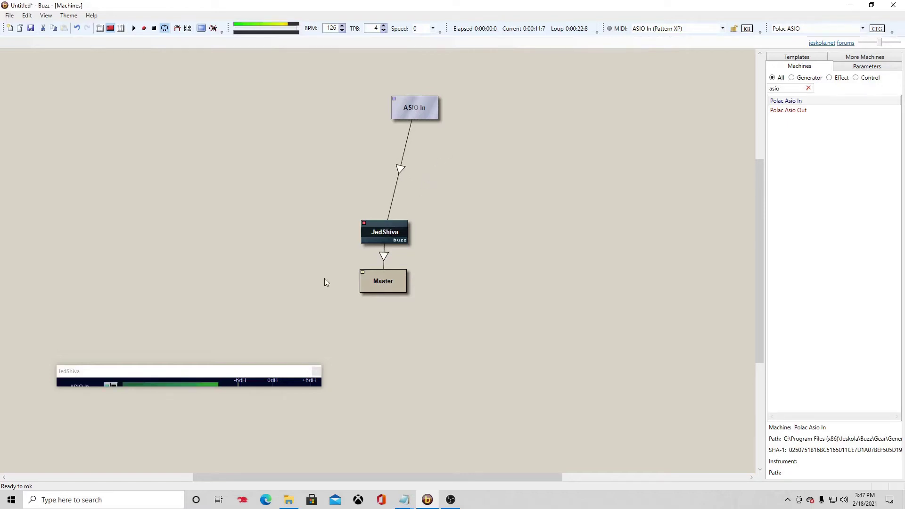
{"action": "left_click", "coordinate": [232, 389]}
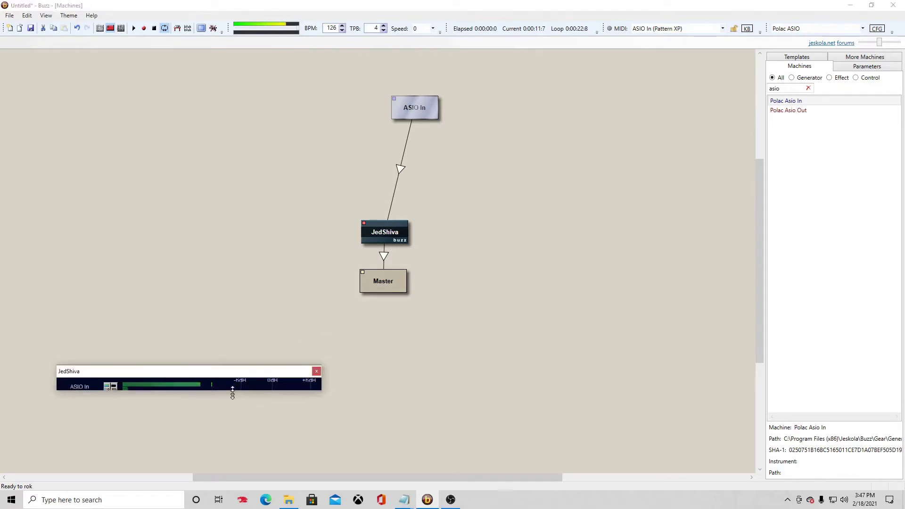
{"action": "left_click_drag", "start_coordinate": [233, 389], "coordinate": [227, 419]}
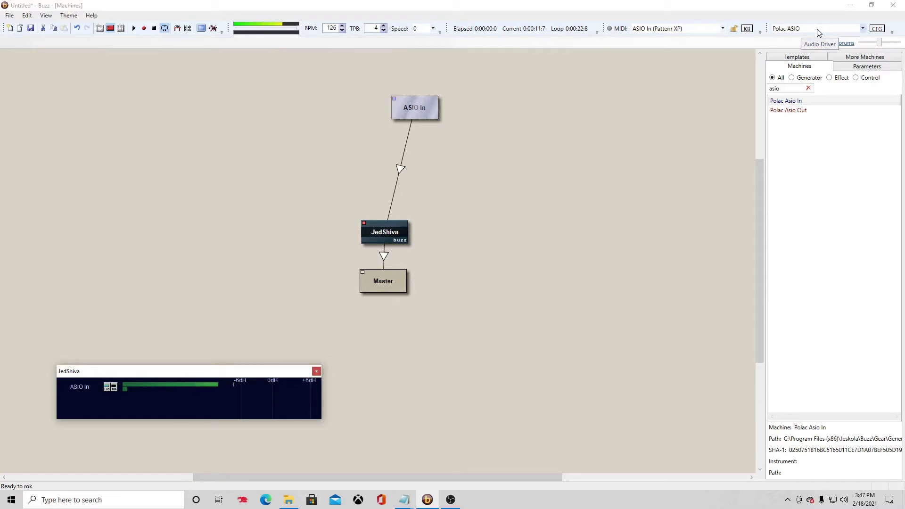
Examine the available audio drivers without changing the selected one.
{"action": "left_click", "coordinate": [863, 29]}
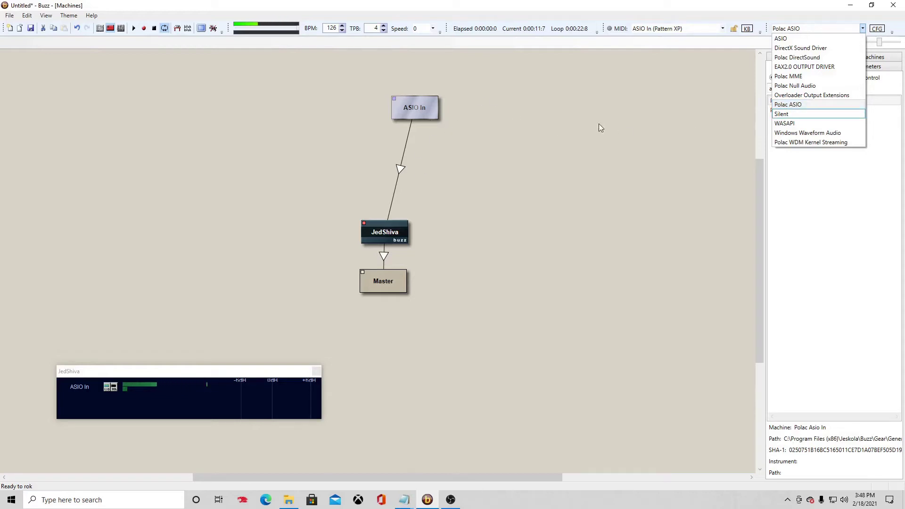
{"action": "left_click", "coordinate": [480, 131]}
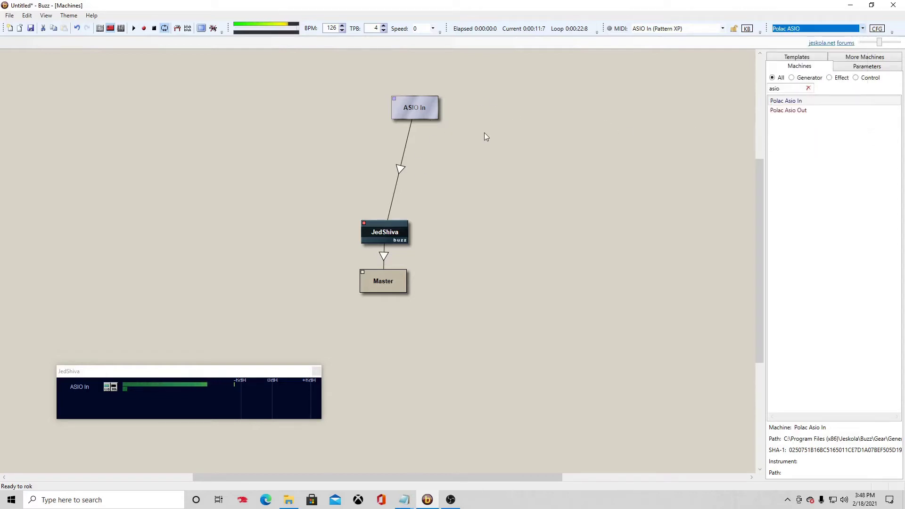
Search the machine list for cng and add the CnG Recorder machine beside the ASIO In connection.
{"action": "key", "text": "BackSpace"}
{"action": "key", "text": "BackSpace"}
{"action": "key", "text": "BackSpace"}
{"action": "key", "text": "BackSpace"}
{"action": "type", "text": "c"}
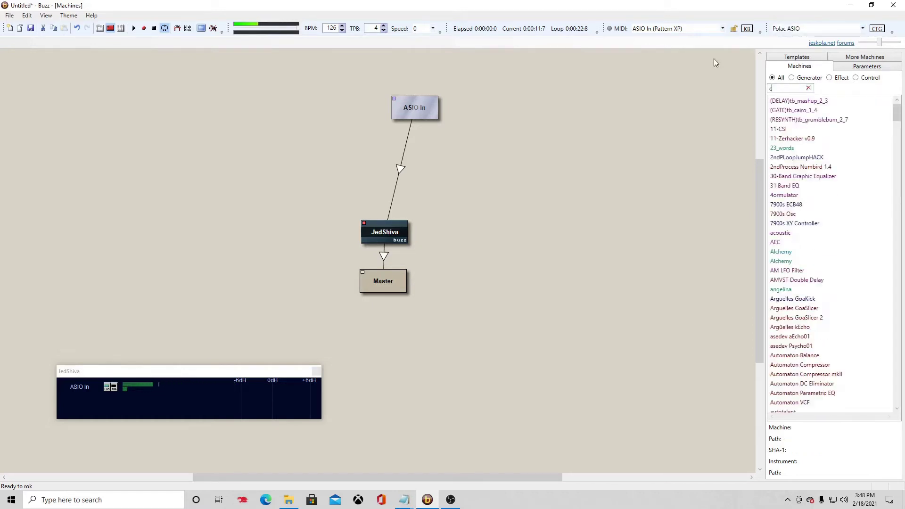
{"action": "type", "text": "ng"}
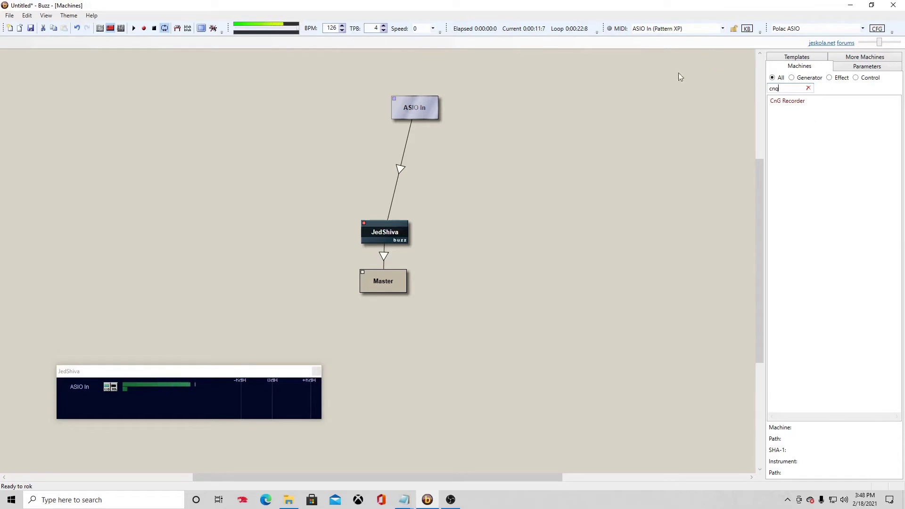
{"action": "left_click_drag", "start_coordinate": [787, 101], "coordinate": [491, 171]}
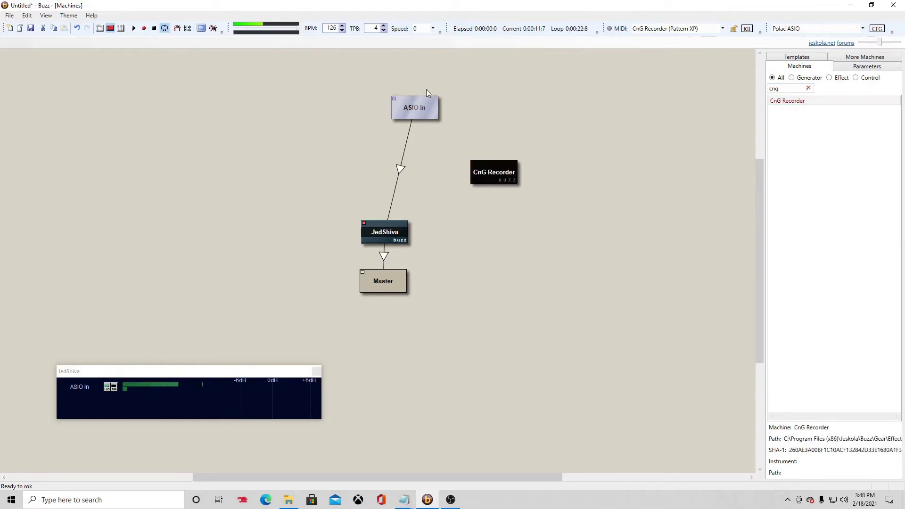
Connect ASIO In to CnG Recorder and move the recorder further down, away from ASIO In.
{"action": "left_click_drag", "start_coordinate": [412, 111], "coordinate": [500, 154]}
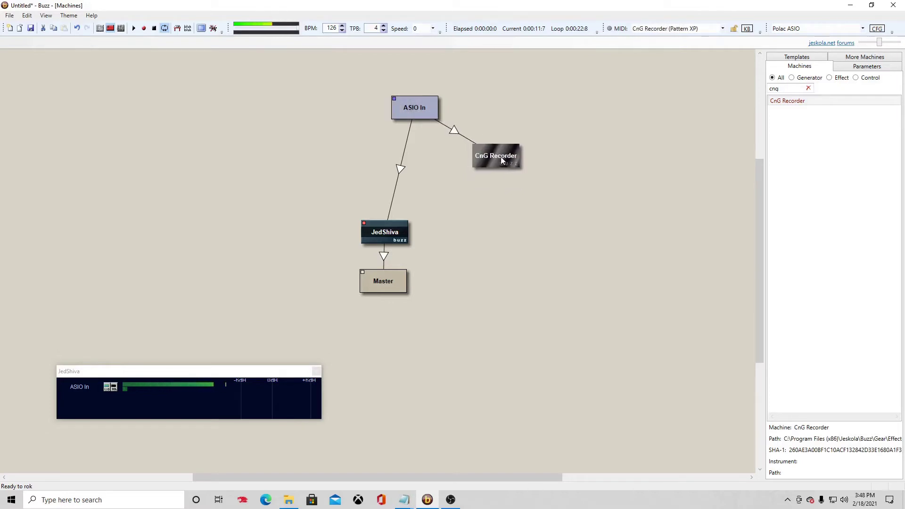
{"action": "left_click_drag", "start_coordinate": [463, 201], "coordinate": [398, 236]}
{"action": "left_click_drag", "start_coordinate": [501, 156], "coordinate": [517, 200]}
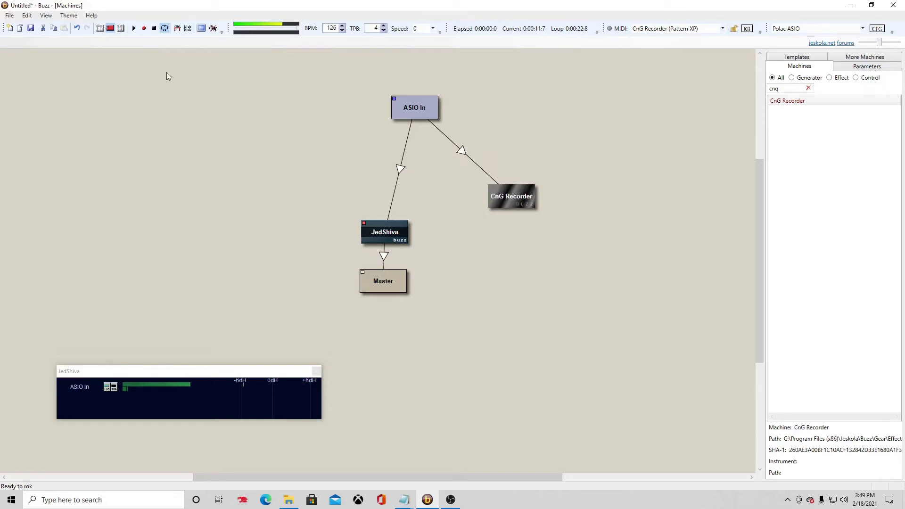
Set the recording length to 0100 ticks in row 0 of the CnG Recorder's pattern 00.
{"action": "left_click", "coordinate": [101, 28]}
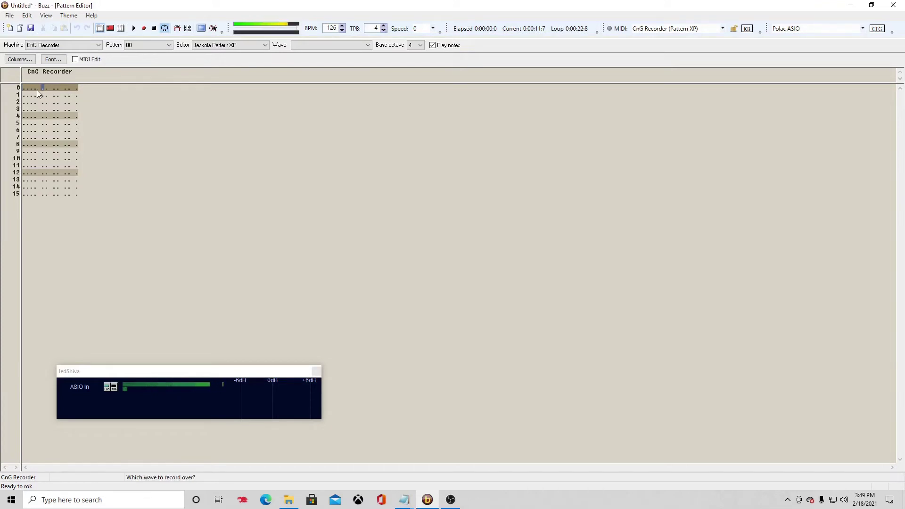
{"action": "left_click", "coordinate": [38, 93]}
{"action": "left_click", "coordinate": [36, 116]}
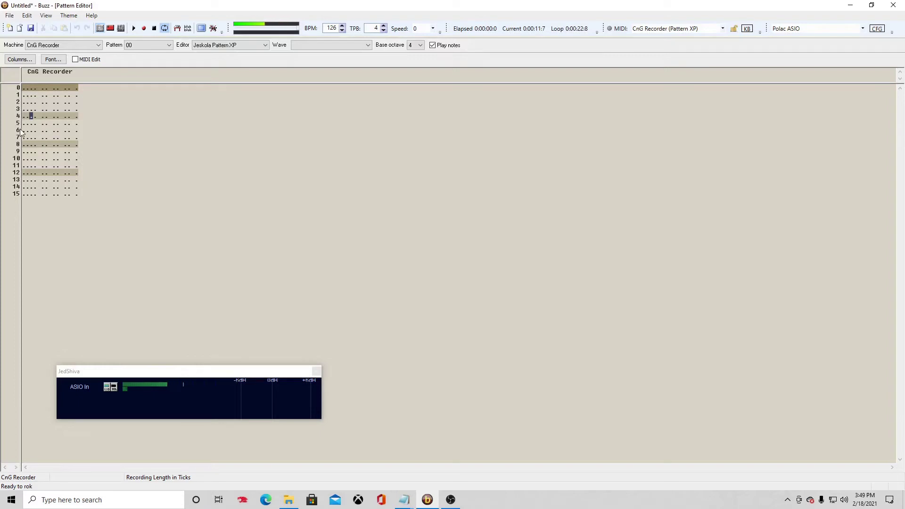
{"action": "left_click", "coordinate": [26, 88]}
{"action": "type", "text": "0100"}
{"action": "left_click", "coordinate": [32, 88]}
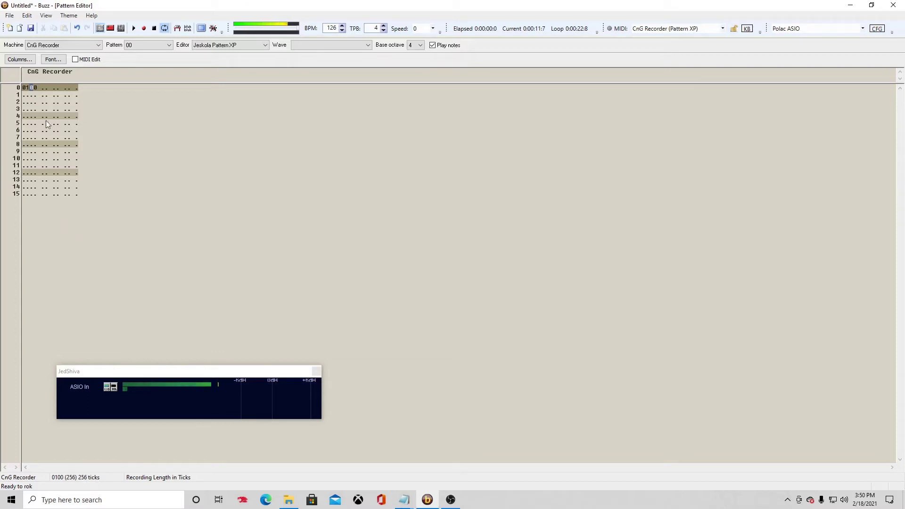
Try out different digits in the row 0 recording length and restore it to 0100.
{"action": "left_click", "coordinate": [26, 87]}
{"action": "type", "text": "a"}
{"action": "left_click", "coordinate": [27, 90]}
{"action": "type", "text": "00"}
{"action": "key", "text": "ctrl+z"}
{"action": "type", "text": "01"}
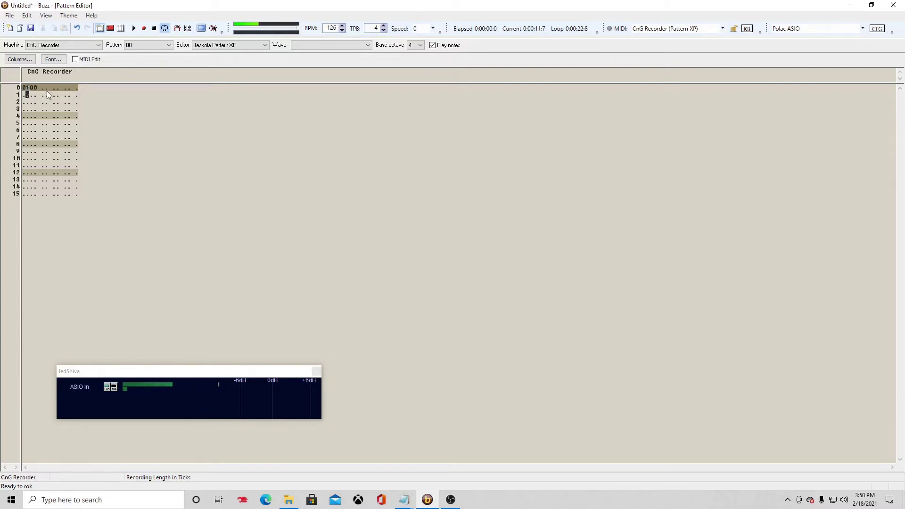
Set the wave to record over to 01 in row 0 and select the matching empty slot 01 in the wavetable.
{"action": "left_click", "coordinate": [43, 89]}
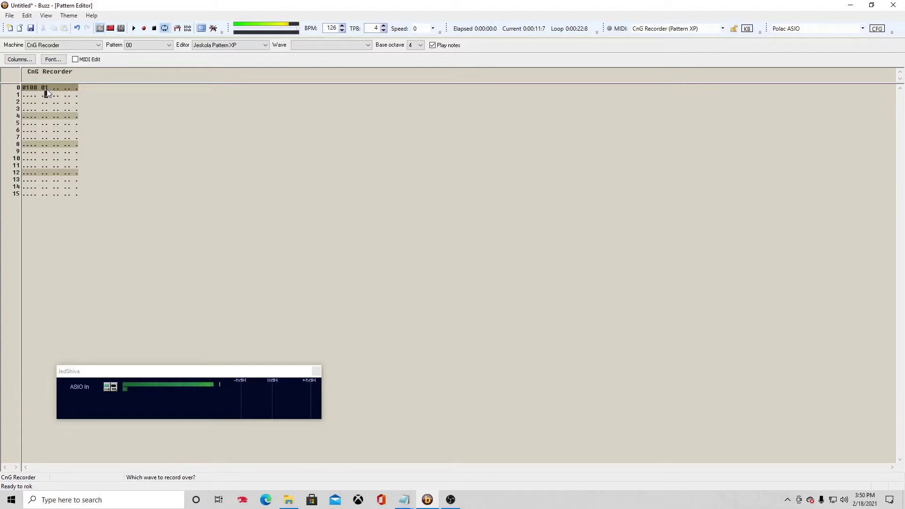
{"action": "left_click", "coordinate": [179, 30]}
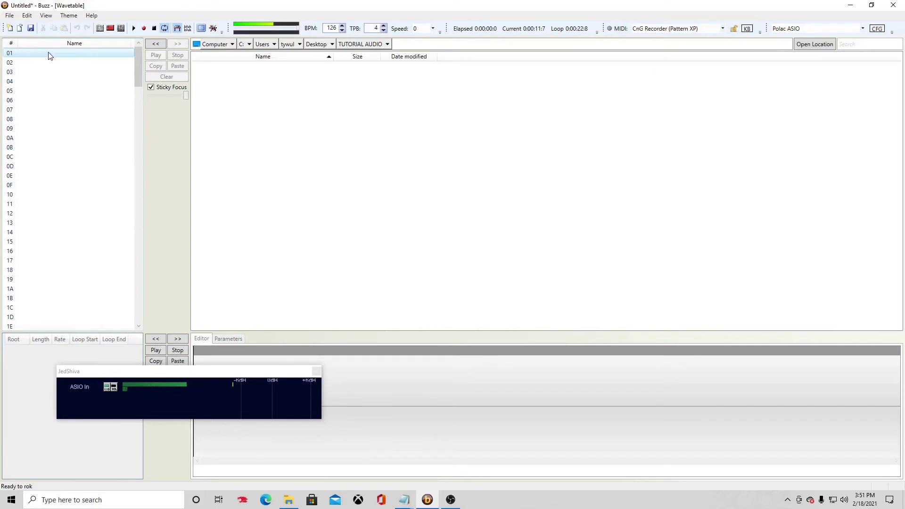
{"action": "left_click", "coordinate": [48, 73]}
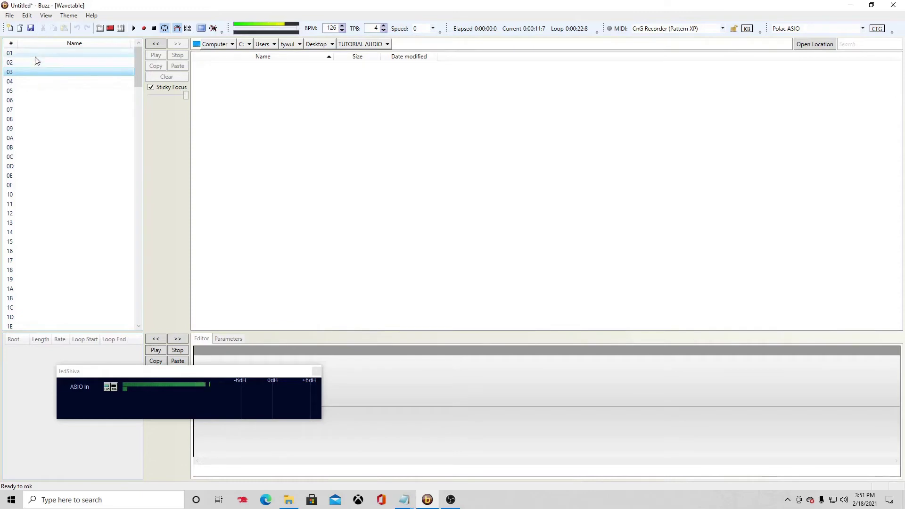
{"action": "left_click", "coordinate": [45, 56]}
{"action": "left_click", "coordinate": [47, 63]}
{"action": "left_click", "coordinate": [50, 84]}
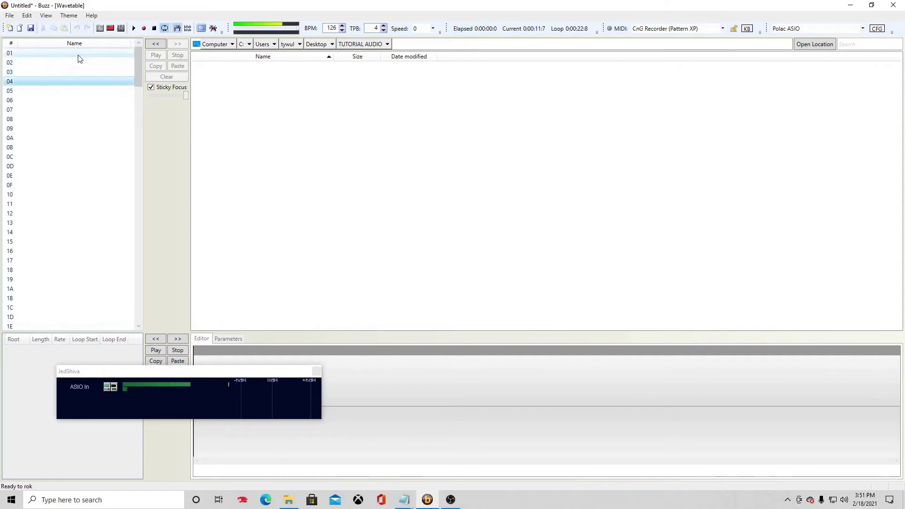
{"action": "left_click", "coordinate": [79, 56]}
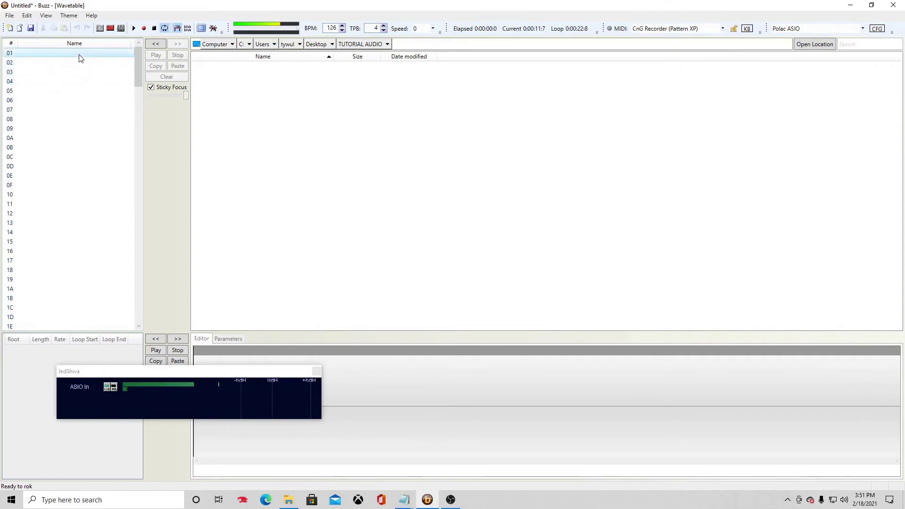
Return to the CnG Recorder pattern and set the recording mode in row 0 to 00.
{"action": "key", "text": "F2"}
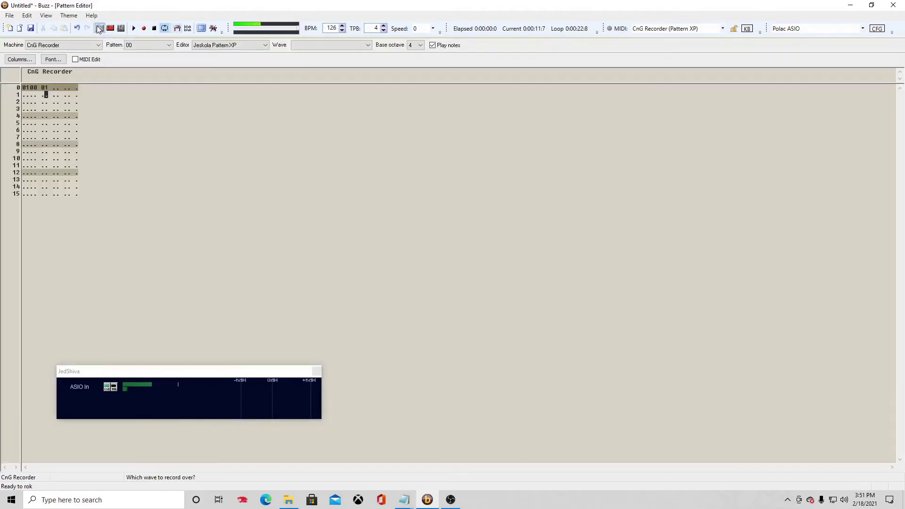
{"action": "left_click", "coordinate": [44, 88]}
{"action": "left_click", "coordinate": [57, 87]}
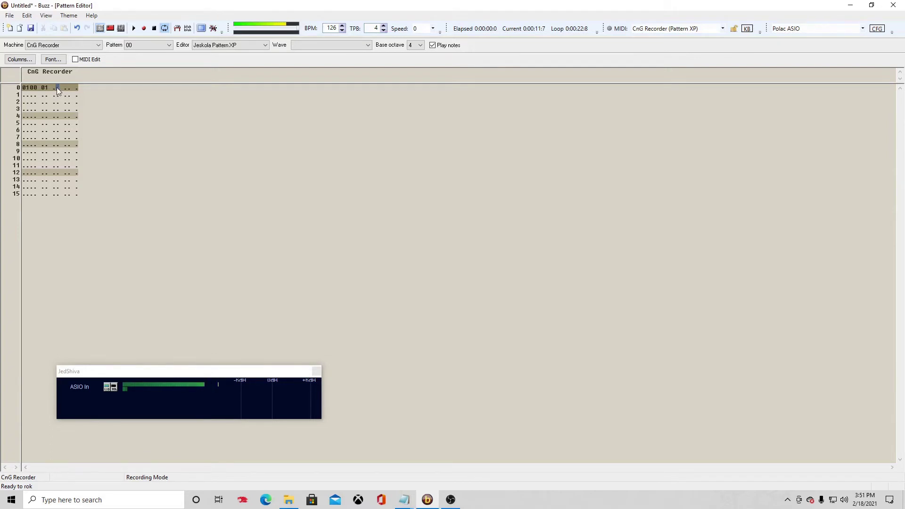
{"action": "type", "text": "00"}
{"action": "left_click", "coordinate": [57, 88]}
Set the recording volume in row 0 of the CnG Recorder pattern to 80.
{"action": "left_click", "coordinate": [68, 89]}
{"action": "left_click", "coordinate": [66, 89]}
{"action": "type", "text": "00 80"}
{"action": "left_click", "coordinate": [67, 89]}
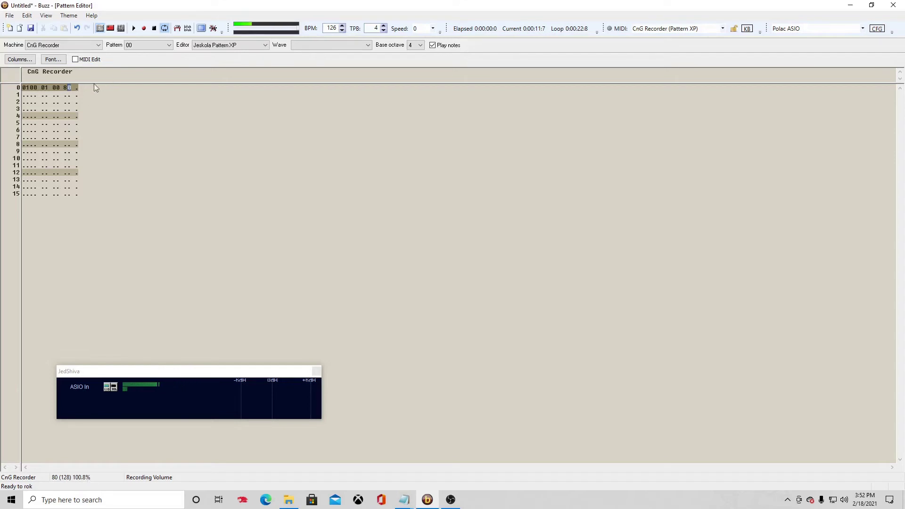
Set the record trigger start in row 0 of the CnG Recorder pattern to 1.
{"action": "left_click", "coordinate": [75, 88]}
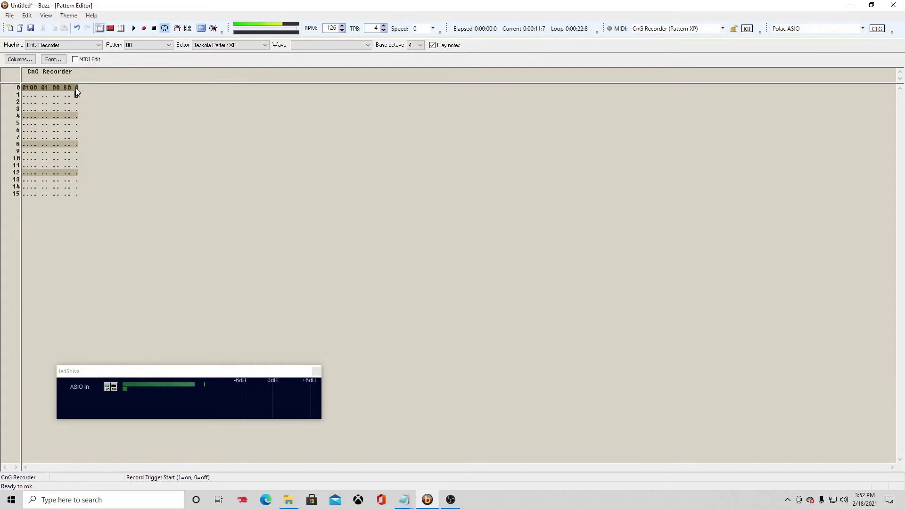
{"action": "key", "text": "period"}
{"action": "type", "text": "1"}
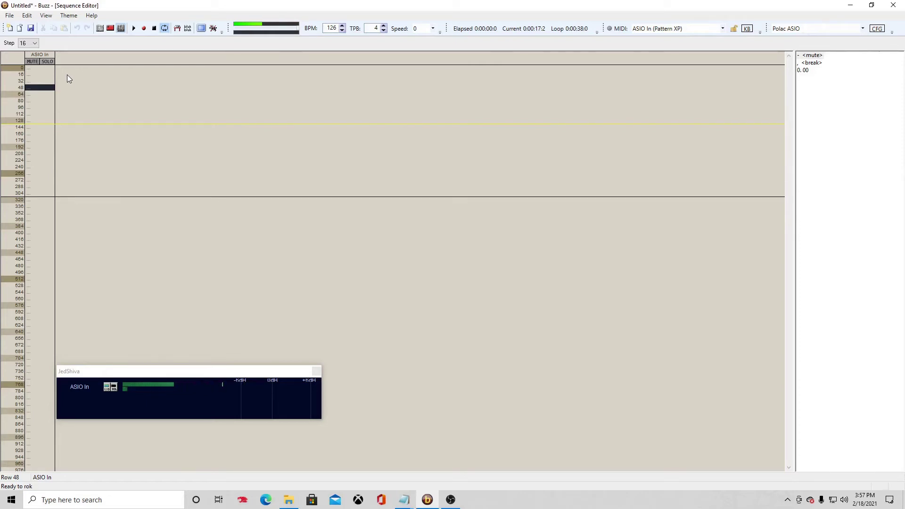
Add a CnG Recorder track to the sequence and select its row 320.
{"action": "right_click", "coordinate": [66, 60]}
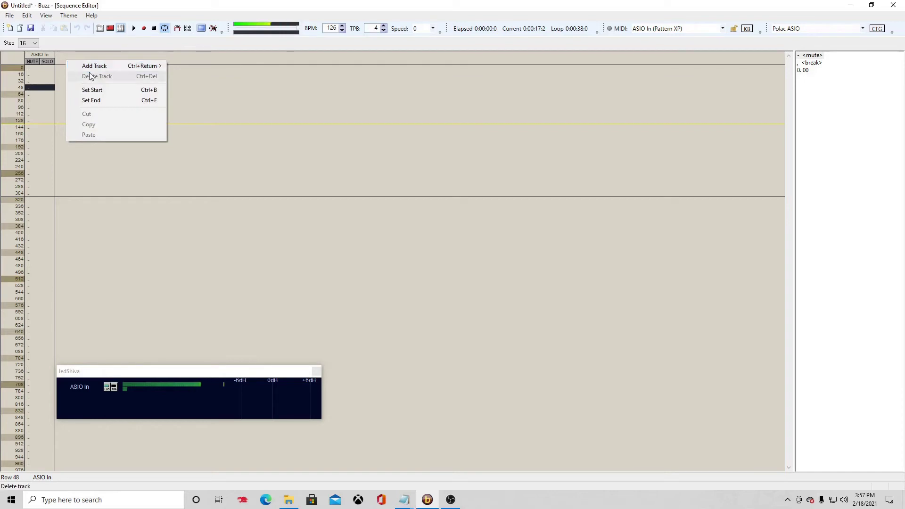
{"action": "mouse_move", "coordinate": [96, 67]}
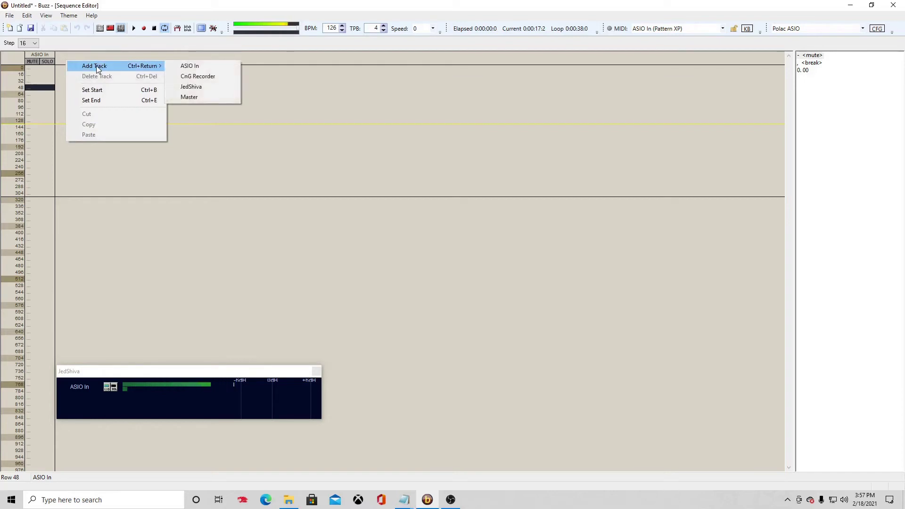
{"action": "left_click", "coordinate": [199, 78]}
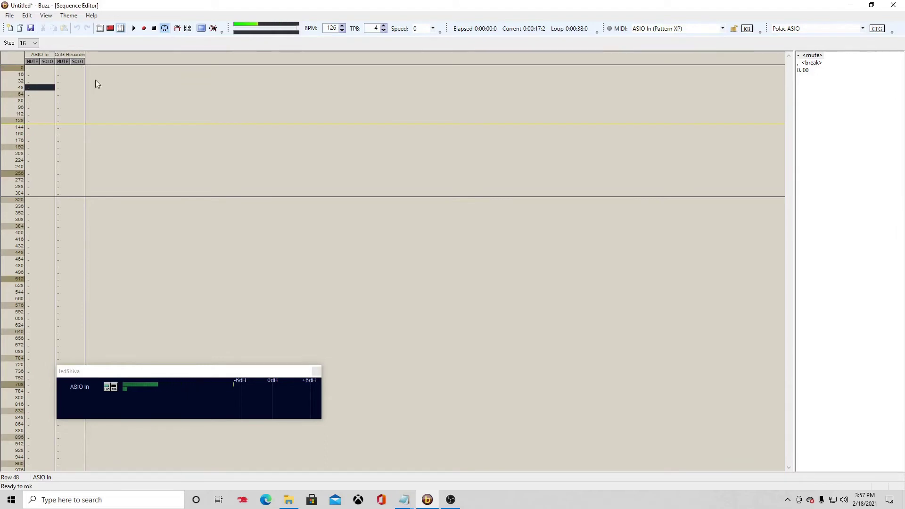
{"action": "left_click", "coordinate": [72, 82]}
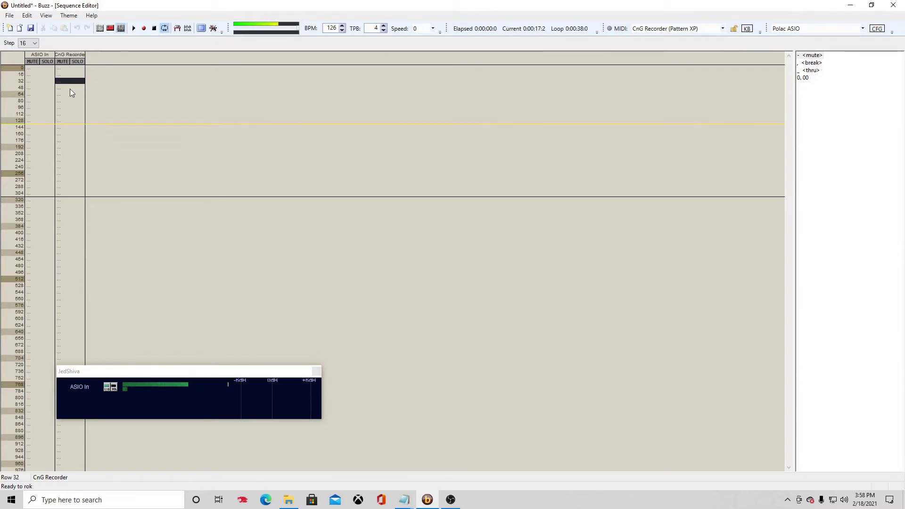
{"action": "left_click", "coordinate": [65, 200]}
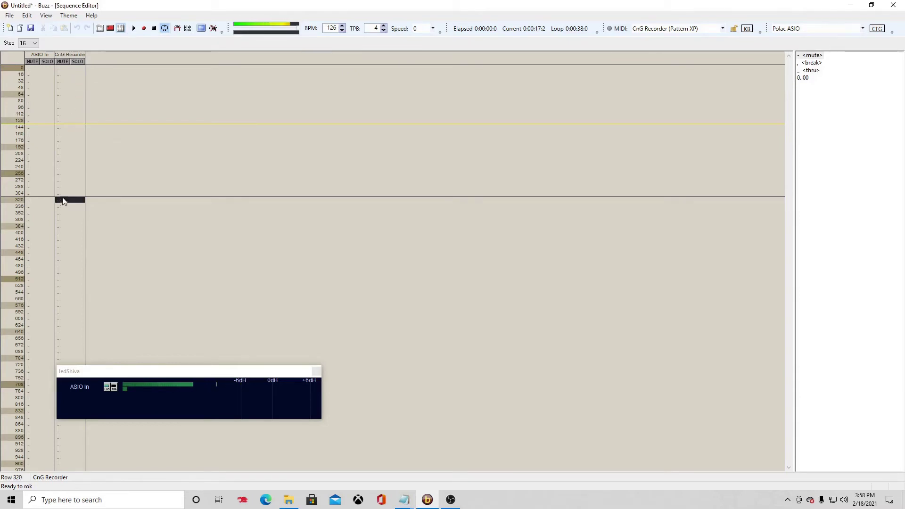
Try ending the sequence loop at row 16 and return the loop end to row 320.
{"action": "left_click", "coordinate": [36, 76]}
{"action": "key", "text": "ctrl+e"}
{"action": "left_click", "coordinate": [74, 123]}
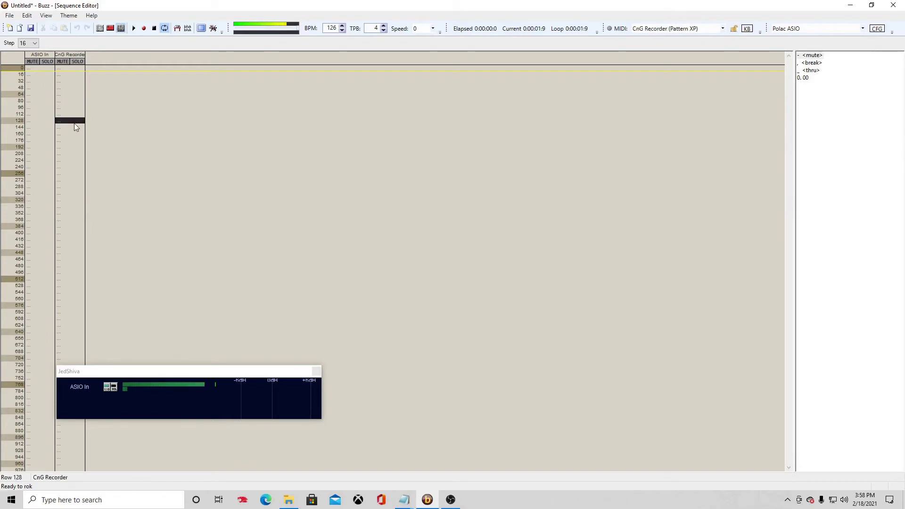
{"action": "key", "text": "F8"}
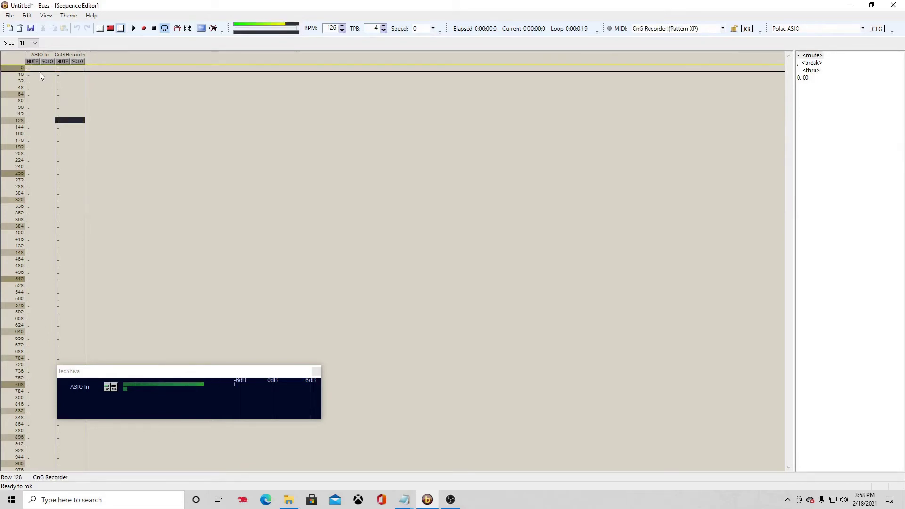
{"action": "left_click", "coordinate": [61, 201]}
{"action": "key", "text": "ctrl+e"}
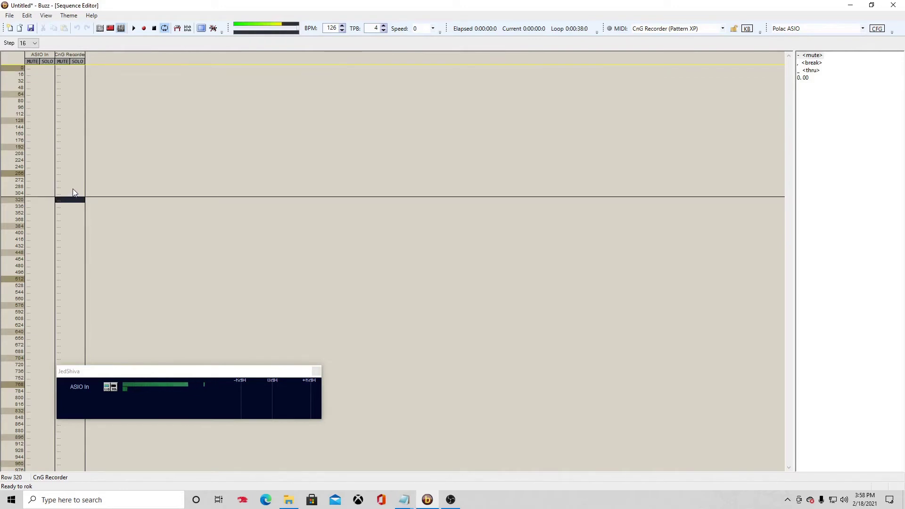
Try starting the sequence loop at row 288 and return the loop start to row 0.
{"action": "left_click", "coordinate": [70, 187]}
{"action": "key", "text": "ctrl+b"}
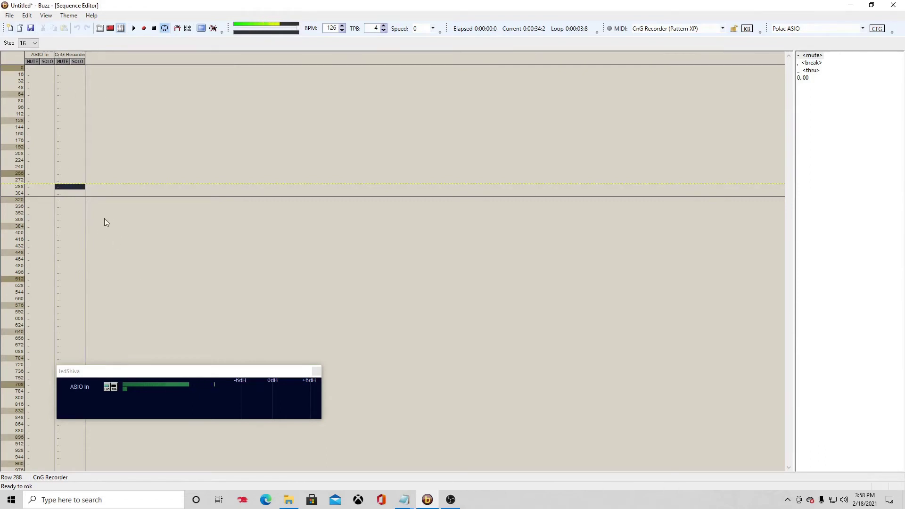
{"action": "left_click", "coordinate": [64, 70]}
{"action": "key", "text": "ctrl+b"}
Set the song playback position to row 0 of the sequence.
{"action": "left_click", "coordinate": [18, 69]}
{"action": "left_click", "coordinate": [17, 126]}
{"action": "left_click", "coordinate": [26, 69]}
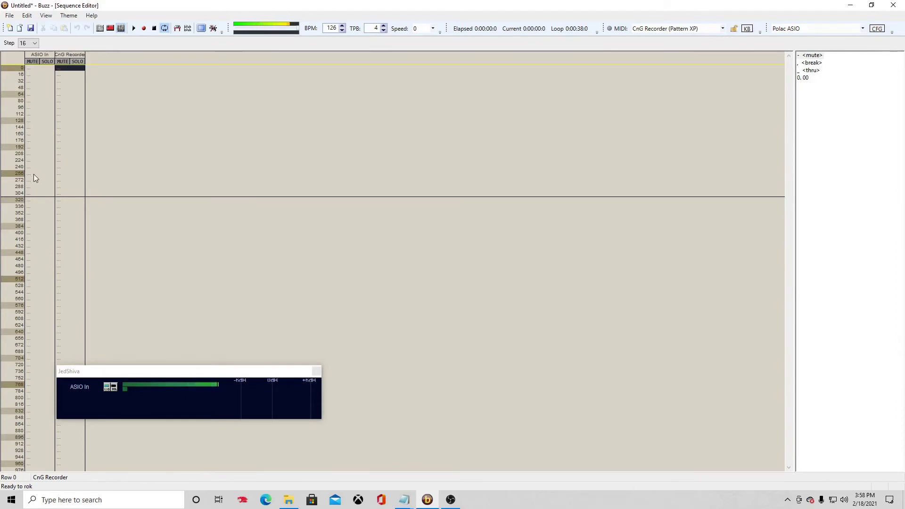
Place pattern 00 at row 32 of the CnG Recorder track, check its contents and return to the sequence.
{"action": "left_click", "coordinate": [60, 82]}
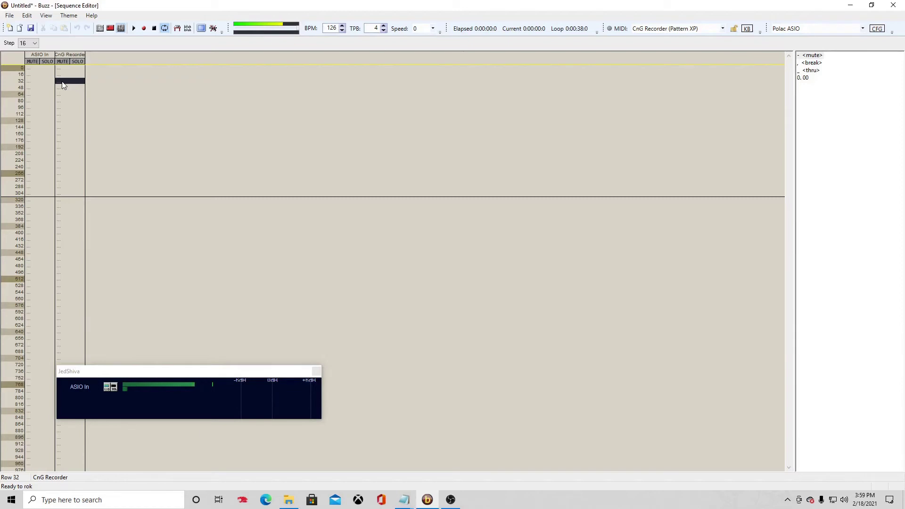
{"action": "key", "text": "0"}
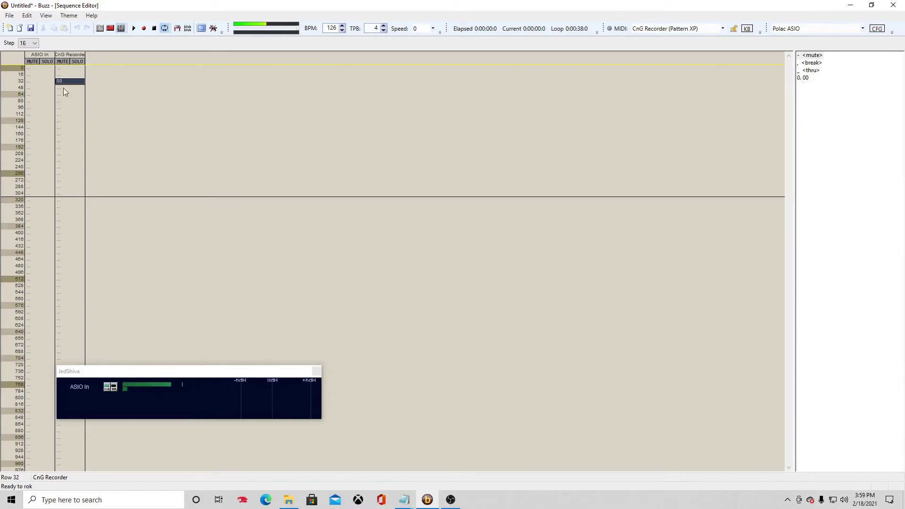
{"action": "key", "text": "Delete"}
{"action": "key", "text": "ctrl+z"}
{"action": "double_click", "coordinate": [63, 81]}
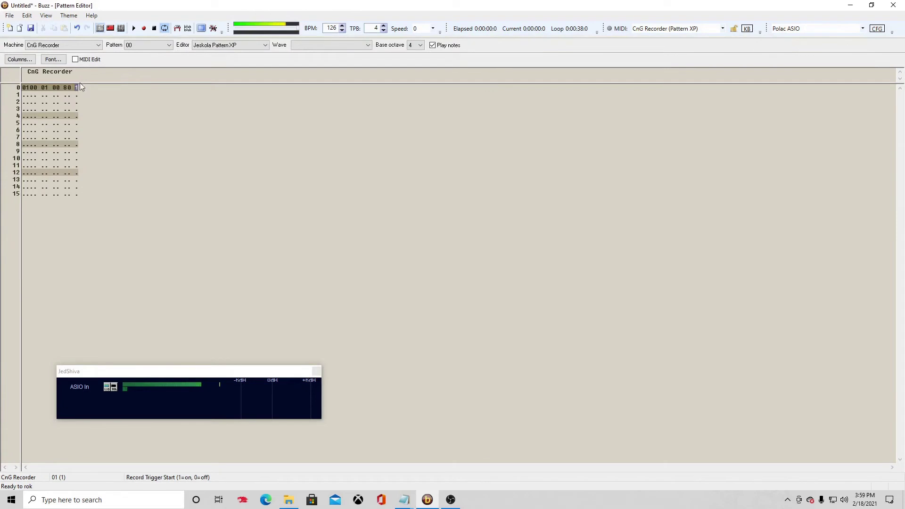
{"action": "left_click", "coordinate": [122, 31]}
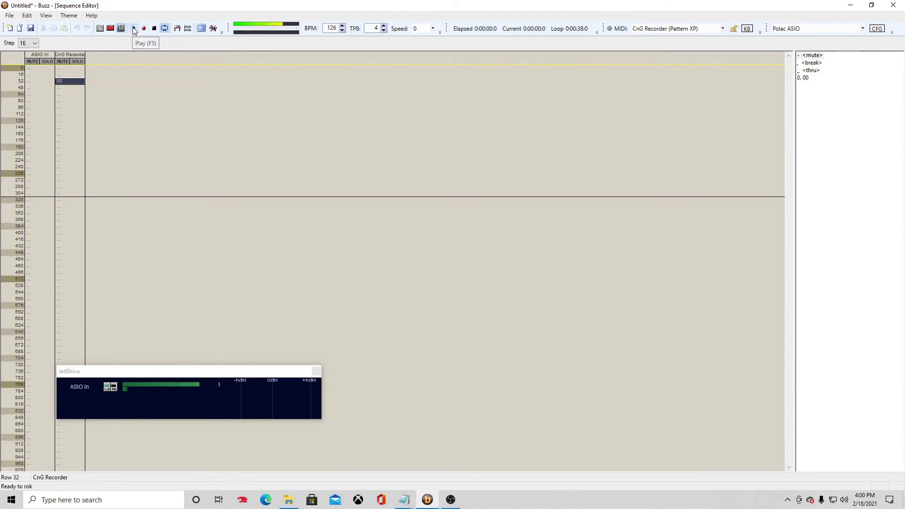
Play the sequence past row 32 to record the input, stop it, and select wave 01 in the wavetable.
{"action": "left_click", "coordinate": [133, 29]}
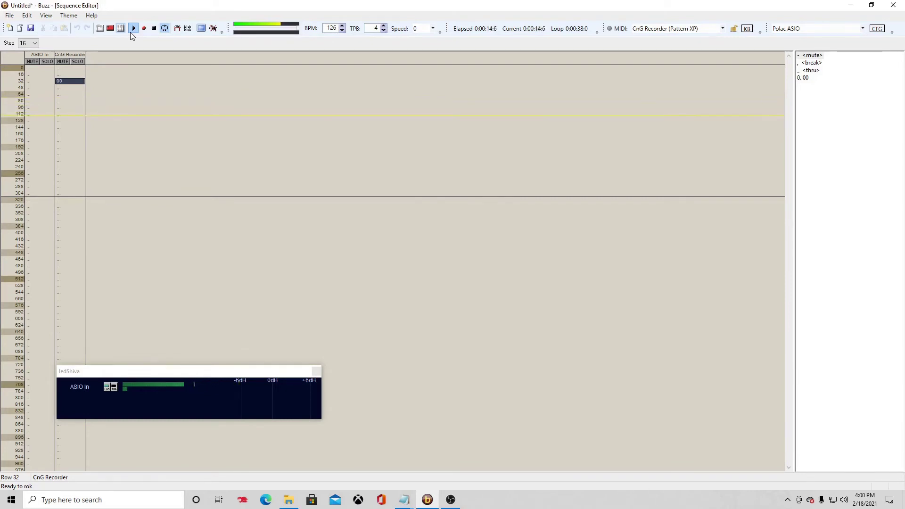
{"action": "left_click", "coordinate": [154, 29]}
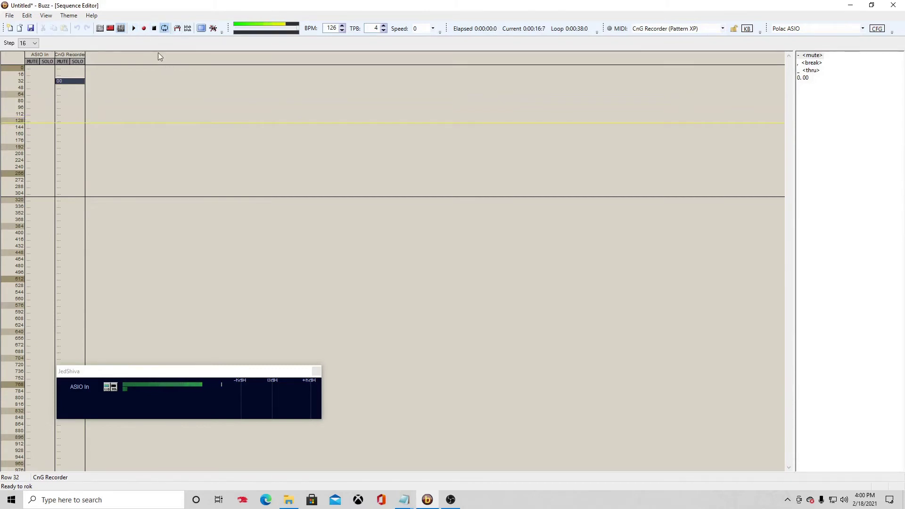
{"action": "left_click", "coordinate": [178, 29]}
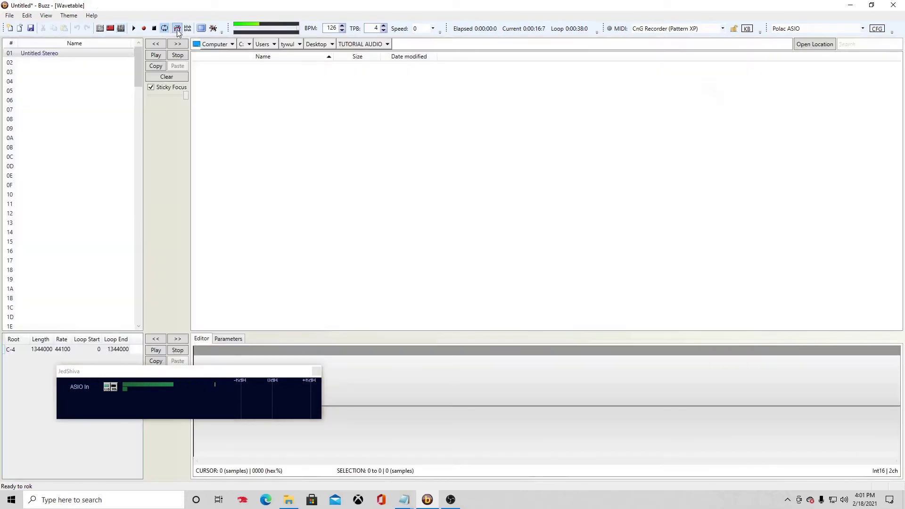
{"action": "left_click", "coordinate": [59, 56]}
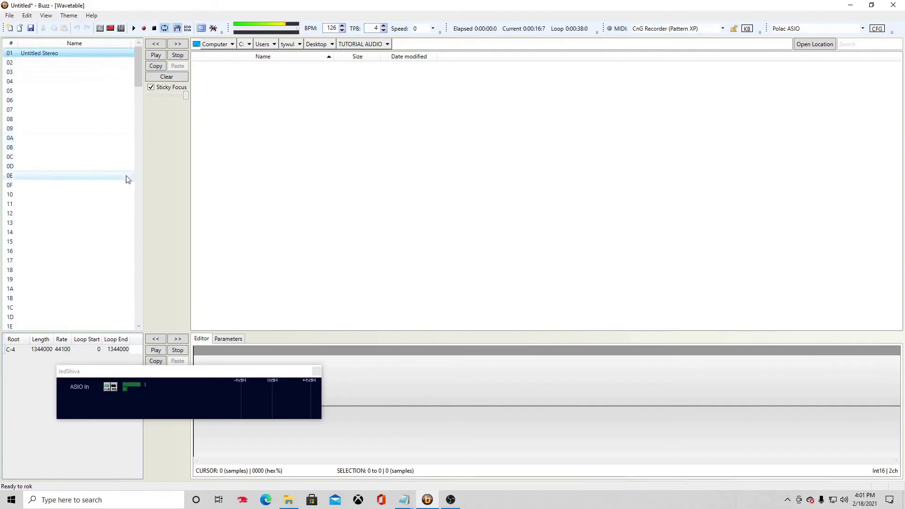
{"action": "left_click", "coordinate": [164, 29]}
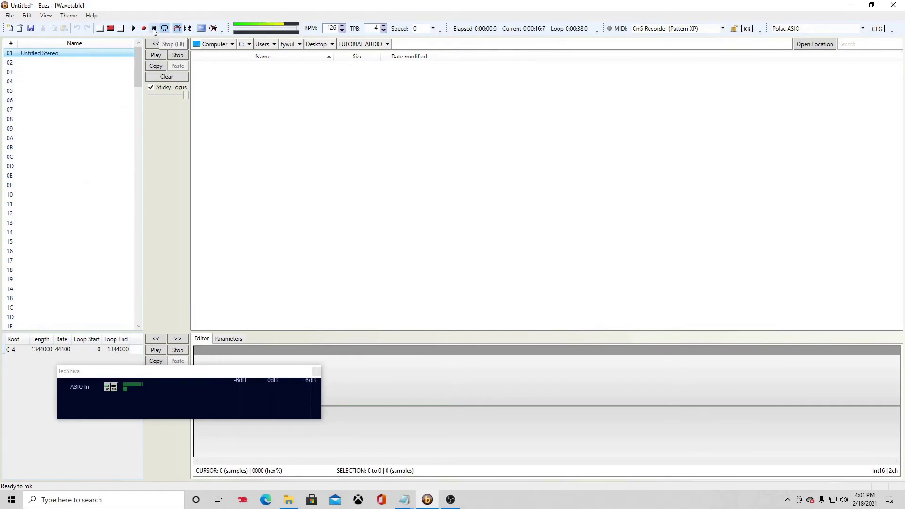
{"action": "left_click", "coordinate": [154, 28]}
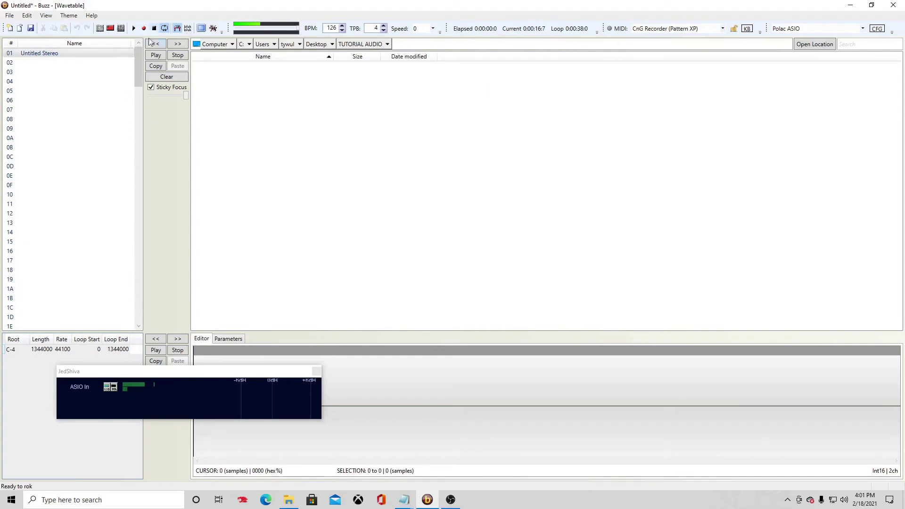
Create a new 16-row CnG Recorder pattern named 01.
{"action": "key", "text": "F4"}
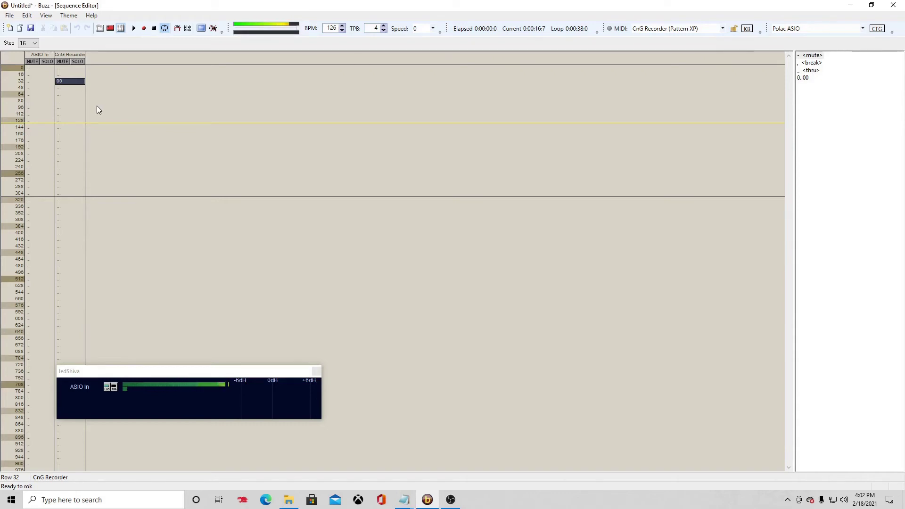
{"action": "double_click", "coordinate": [78, 84]}
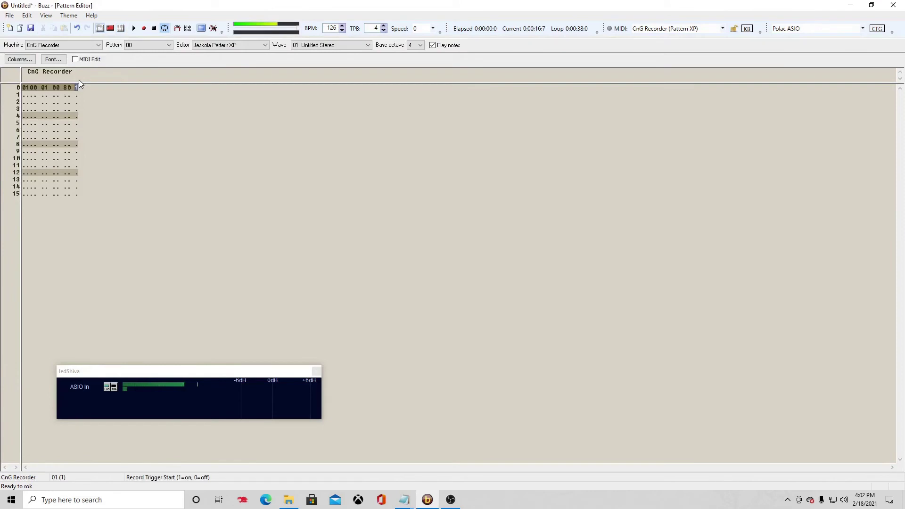
{"action": "right_click", "coordinate": [103, 109]}
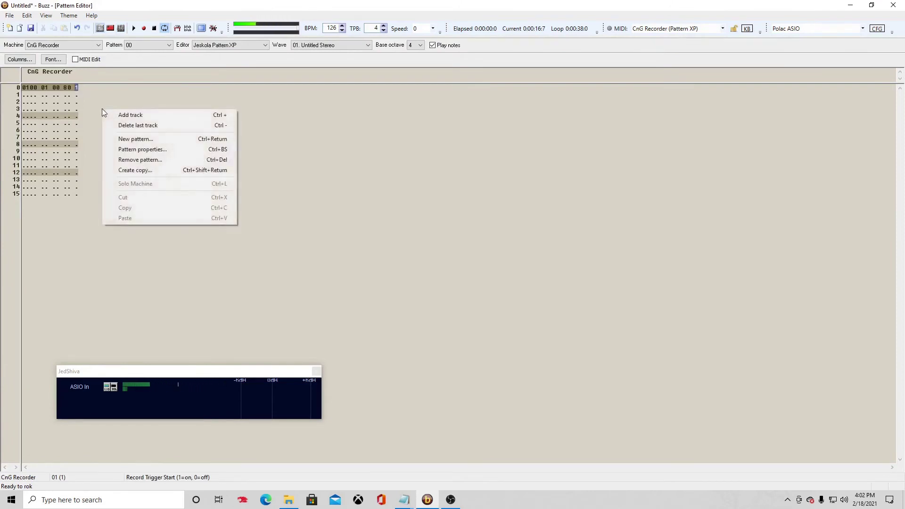
{"action": "left_click", "coordinate": [144, 140]}
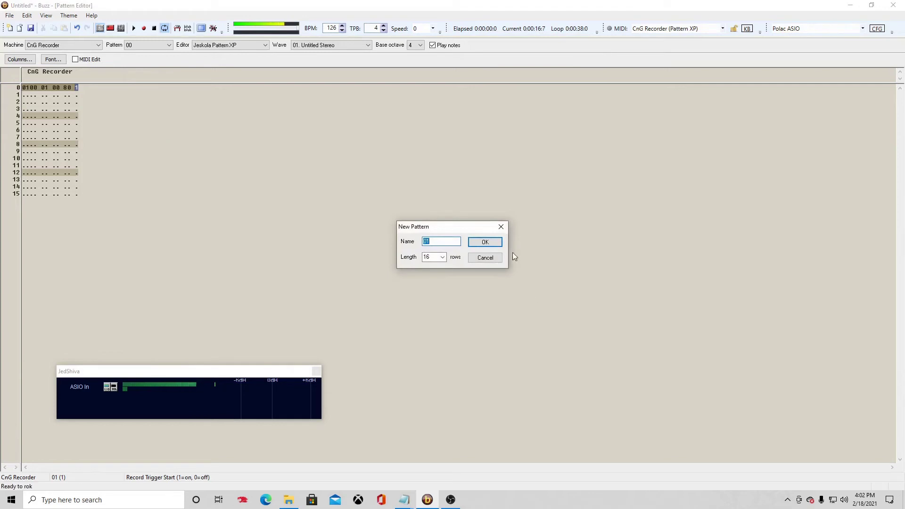
{"action": "left_click", "coordinate": [486, 242]}
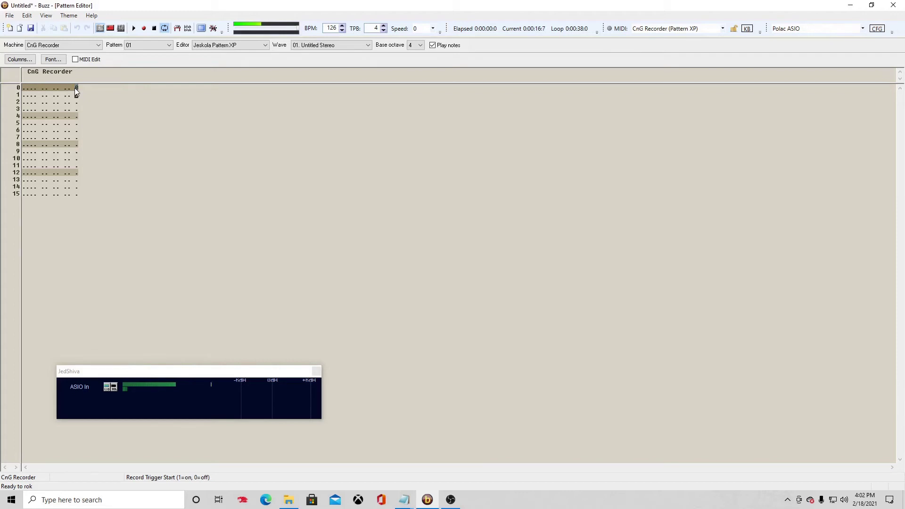
Place pattern 01 at row 96 of the CnG Recorder track in the sequence.
{"action": "left_click", "coordinate": [121, 29]}
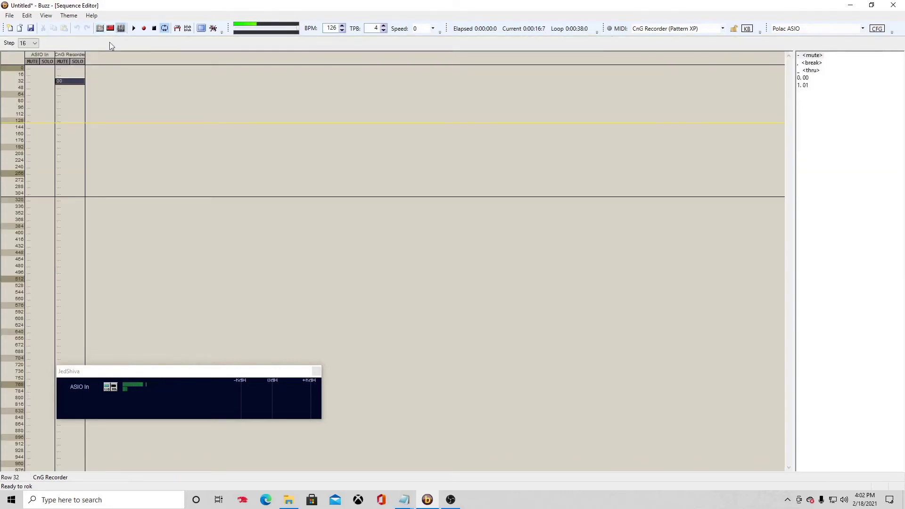
{"action": "left_click", "coordinate": [59, 108]}
{"action": "key", "text": "1"}
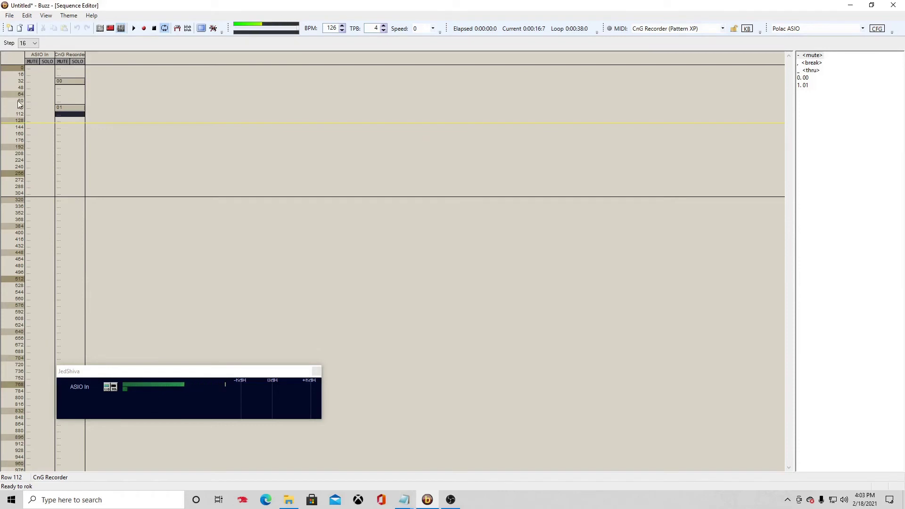
Play the sequence from row 0 through both recorder patterns, stop it, and select the recorded wave in wavetable slot 01.
{"action": "left_click", "coordinate": [29, 61]}
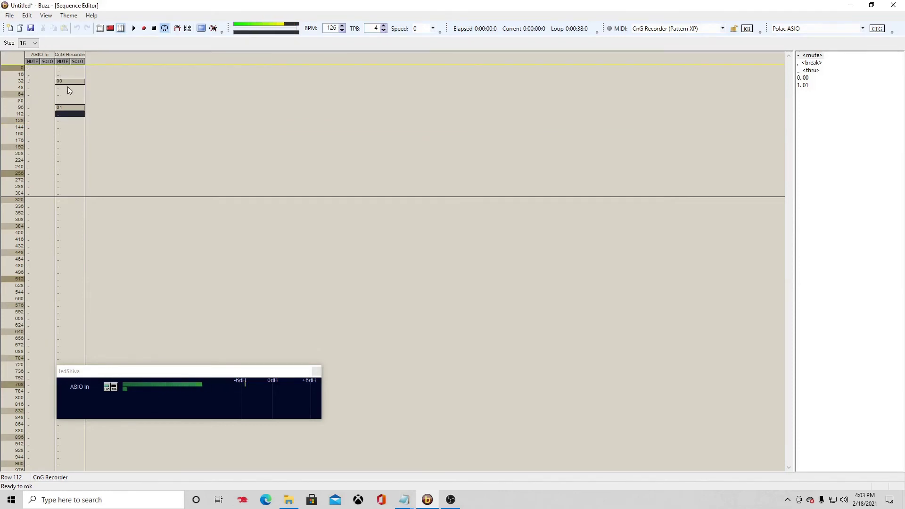
{"action": "left_click", "coordinate": [133, 29]}
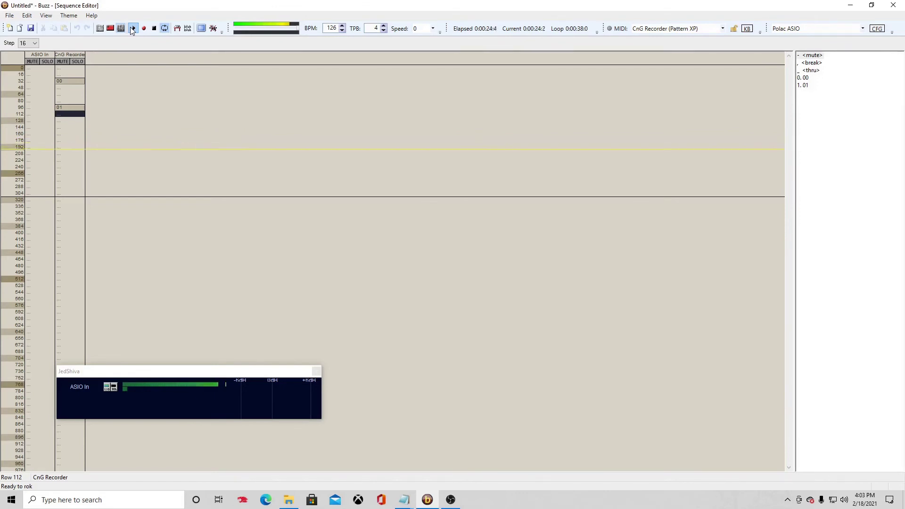
{"action": "left_click", "coordinate": [156, 29]}
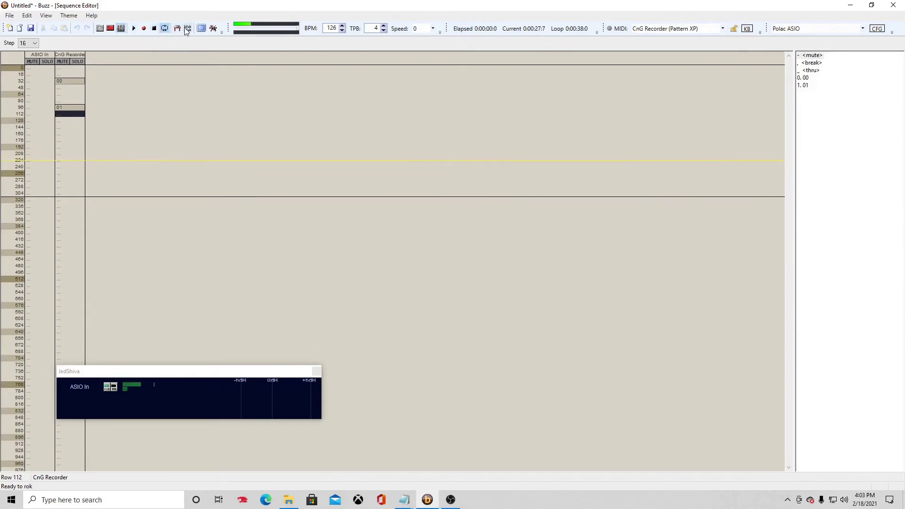
{"action": "left_click", "coordinate": [178, 29]}
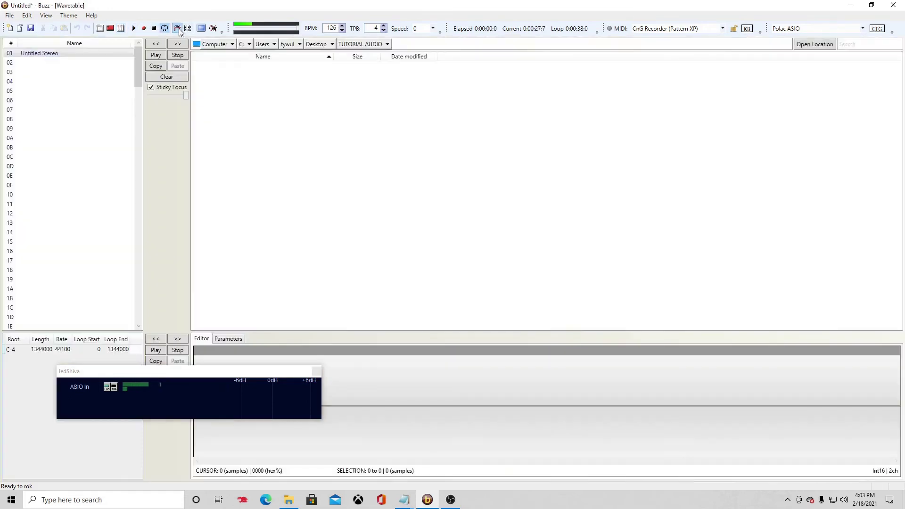
{"action": "left_click", "coordinate": [67, 54]}
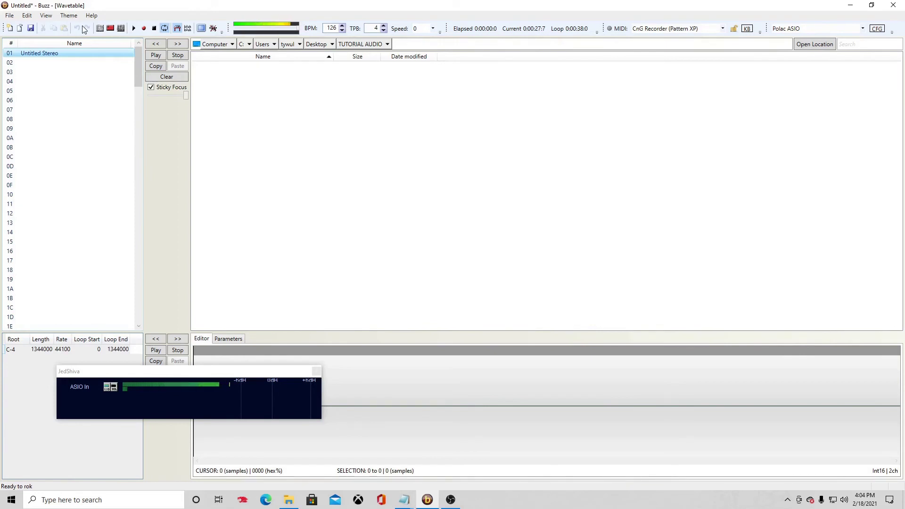
Add a Matilde Tracker2 machine connected to JedShiva and place it to the upper left of JedShiva.
{"action": "left_click", "coordinate": [110, 27]}
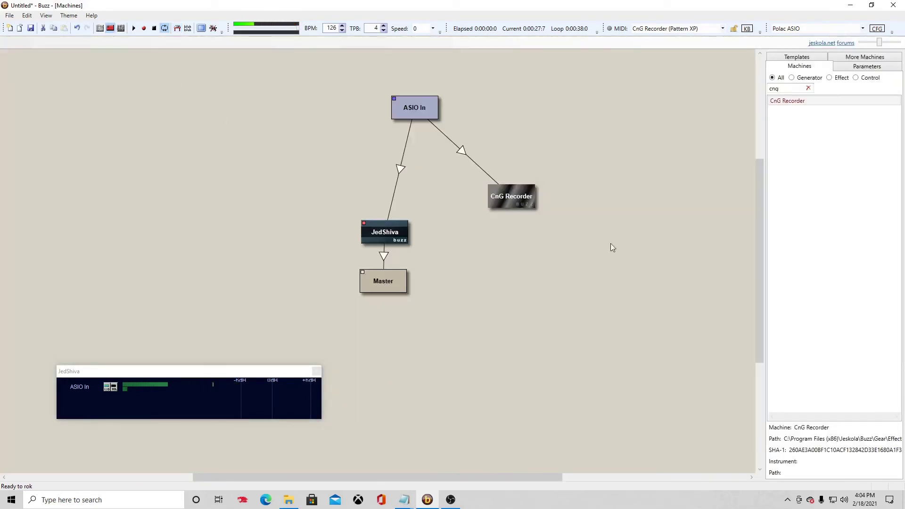
{"action": "left_click", "coordinate": [809, 89]}
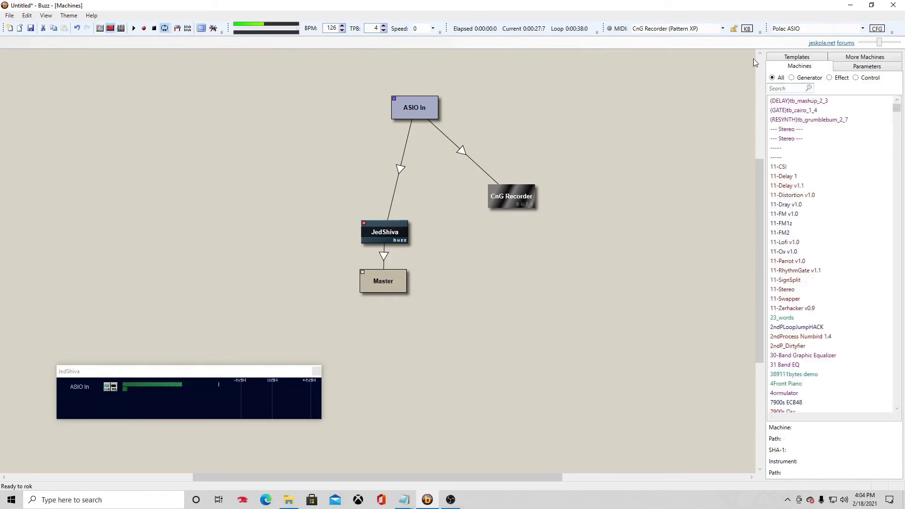
{"action": "type", "text": "matil"}
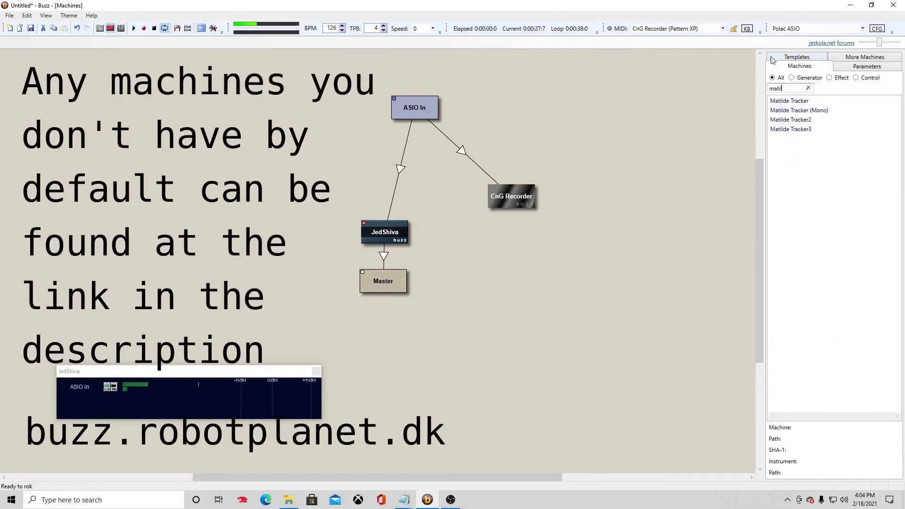
{"action": "left_click_drag", "start_coordinate": [800, 123], "coordinate": [380, 229]}
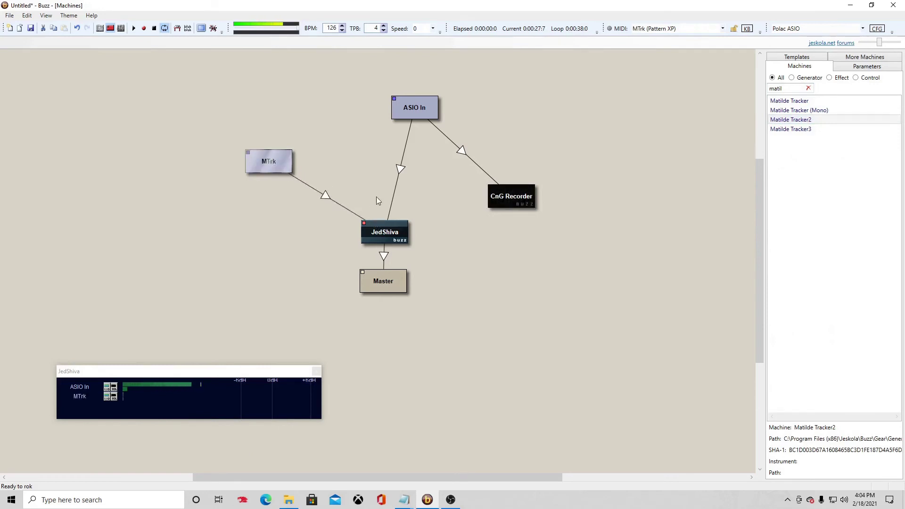
{"action": "left_click_drag", "start_coordinate": [265, 166], "coordinate": [240, 147]}
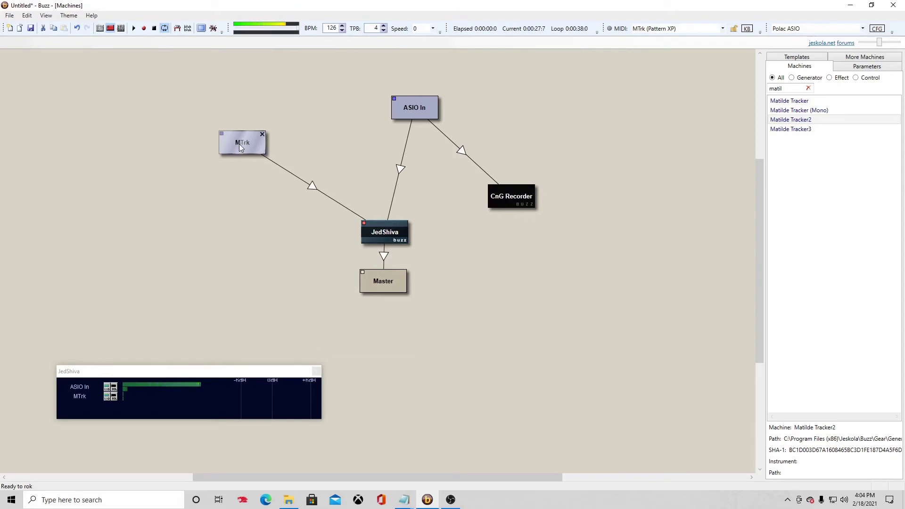
Open pattern 00 of the MTrk machine and keep 01. Untitled Stereo as its wave.
{"action": "left_click", "coordinate": [101, 28]}
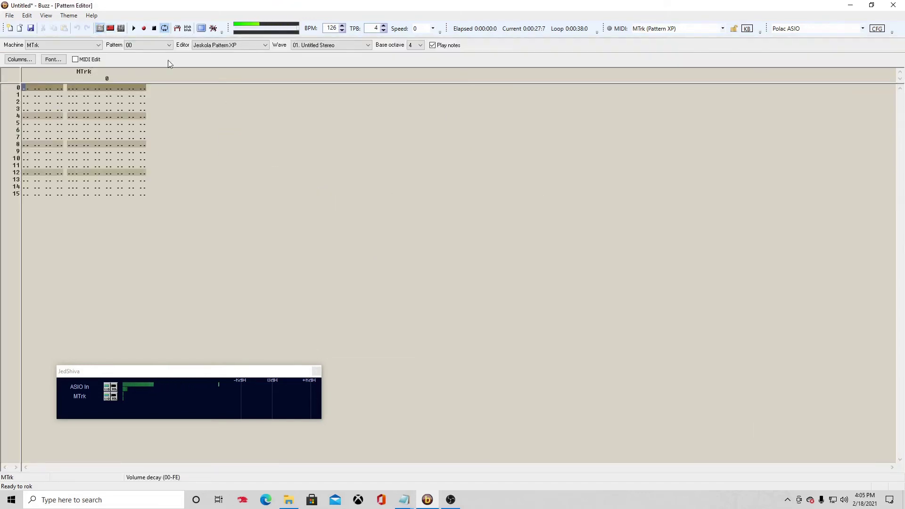
{"action": "left_click", "coordinate": [350, 46]}
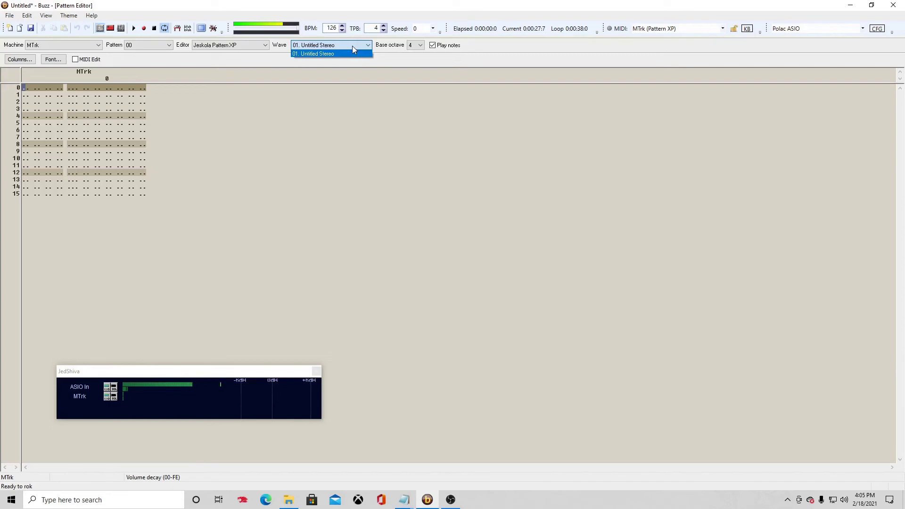
{"action": "left_click", "coordinate": [353, 47]}
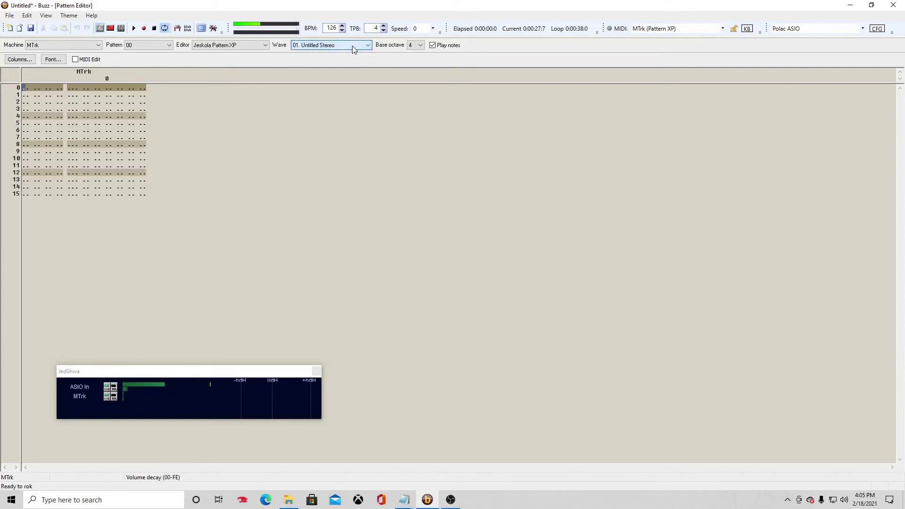
Enter a note at row 0 of track 0 in MTrk pattern 00, and place that pattern at row 0 of the sequence's MTrk track.
{"action": "left_click", "coordinate": [69, 87]}
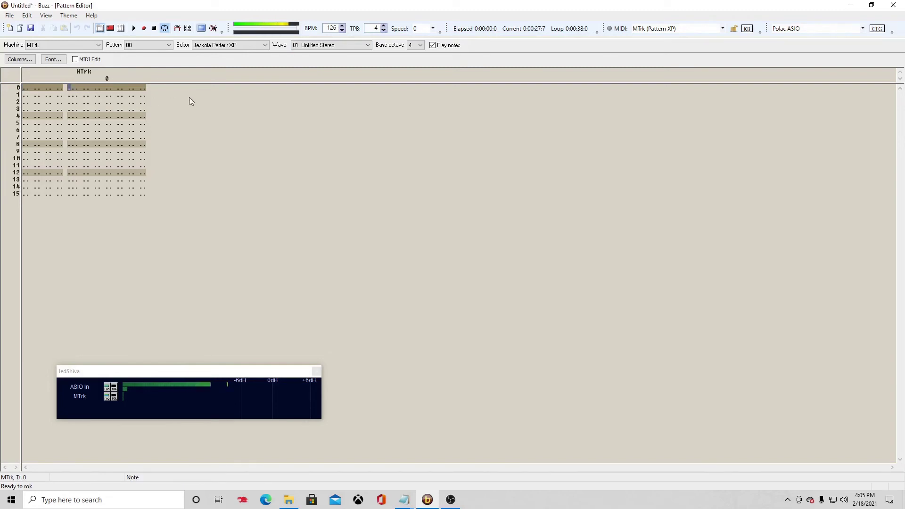
{"action": "key", "text": "z"}
{"action": "left_click", "coordinate": [121, 29]}
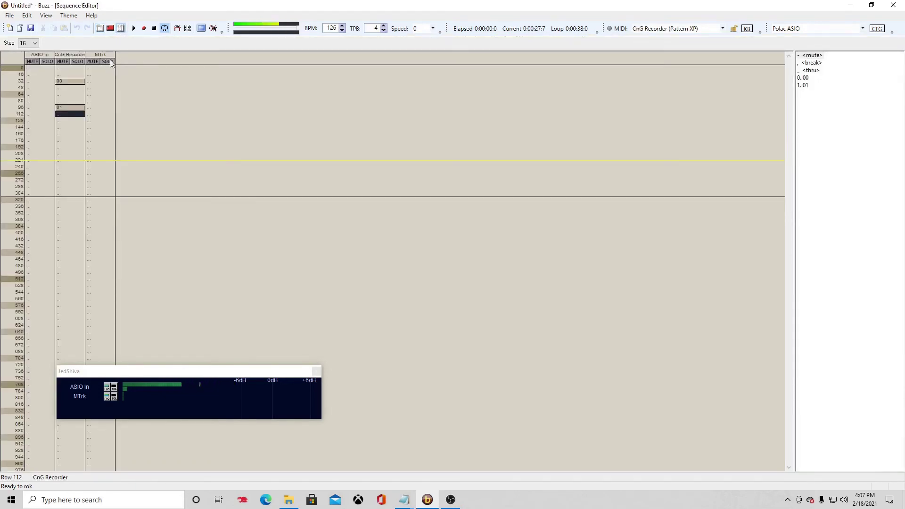
{"action": "left_click", "coordinate": [101, 70]}
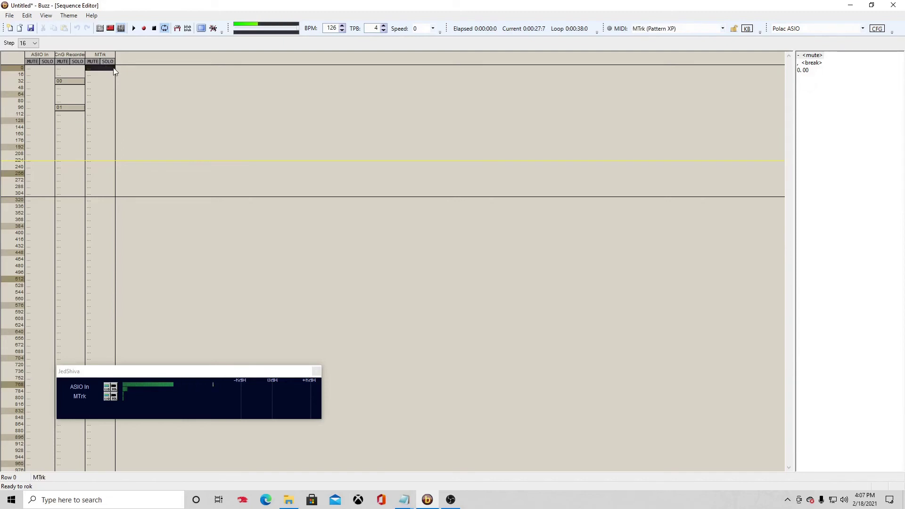
{"action": "type", "text": "00"}
Remove patterns 00 and 01 from rows 32 and 96 of the CnG Recorder track in the sequence.
{"action": "left_click", "coordinate": [77, 83]}
{"action": "key", "text": "Delete"}
{"action": "left_click", "coordinate": [69, 108]}
{"action": "key", "text": "Delete"}
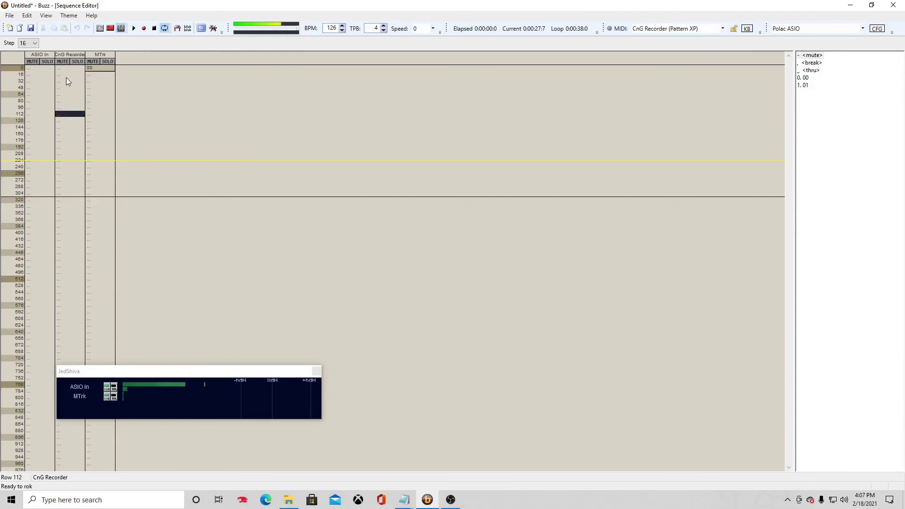
Play the sequence from row 0 to hear the recorded wave through MTrk, and stop playback.
{"action": "left_click", "coordinate": [19, 69]}
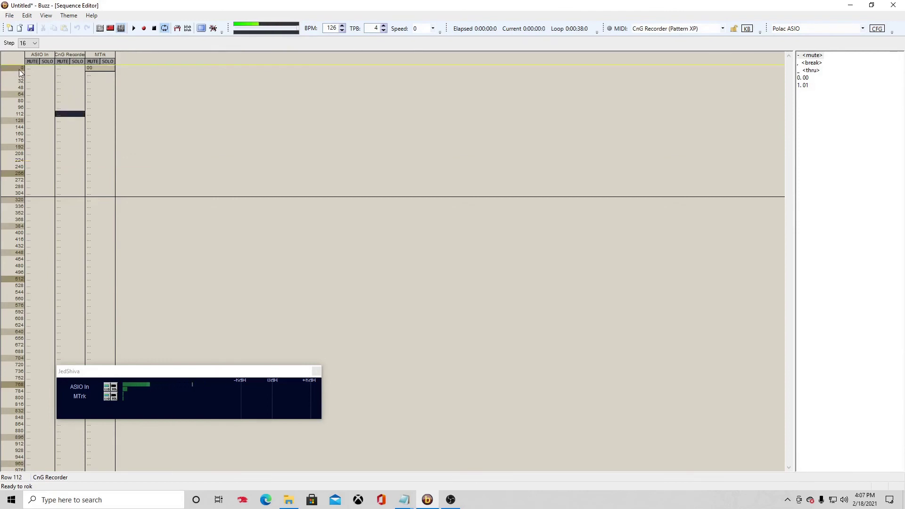
{"action": "left_click", "coordinate": [134, 29]}
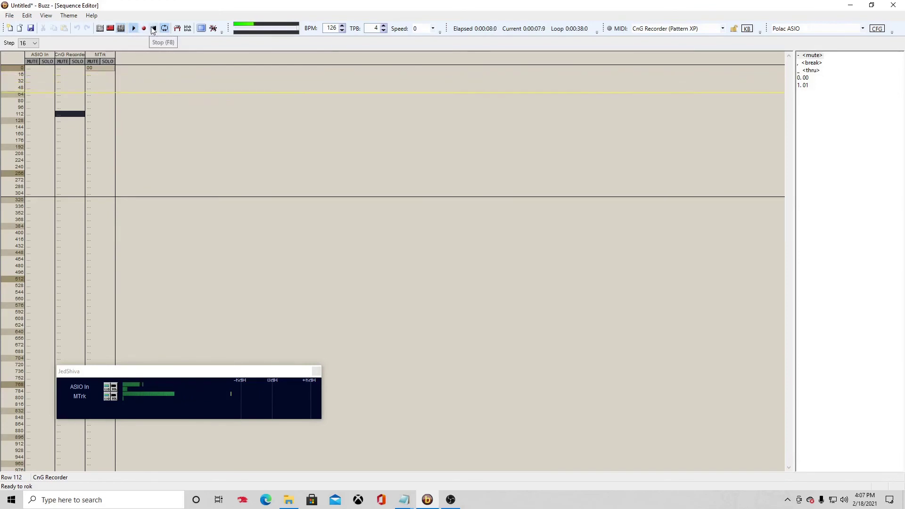
{"action": "left_click", "coordinate": [153, 28]}
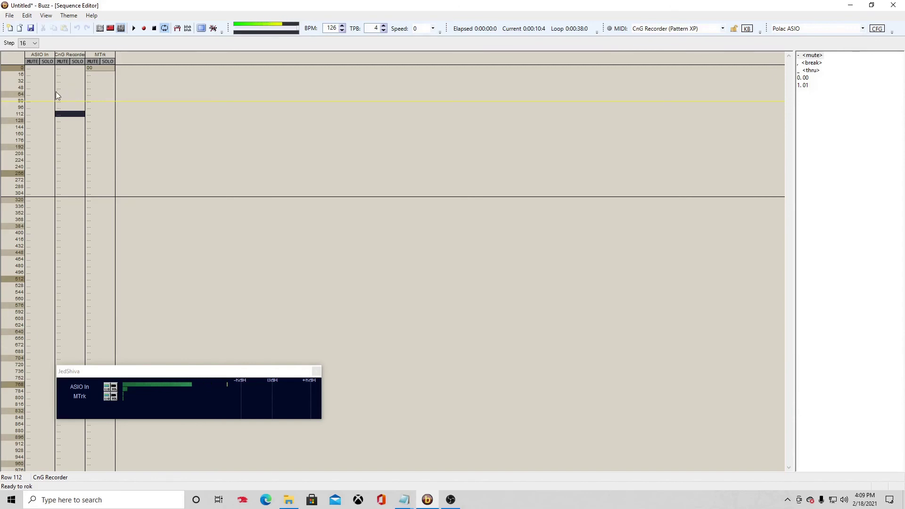
Play the sequence from row 16, past the MTrk pattern's start, jump back to row 0 during playback, and stop it.
{"action": "left_click", "coordinate": [17, 70]}
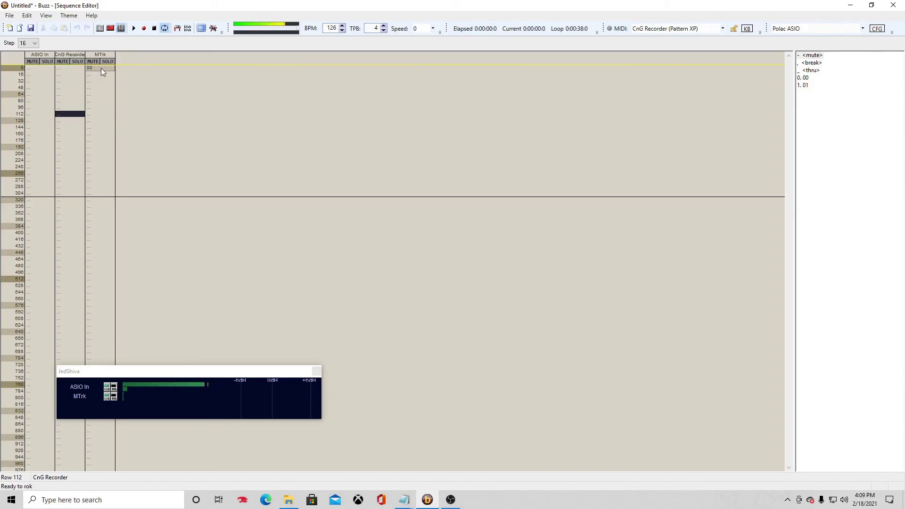
{"action": "left_click", "coordinate": [22, 81]}
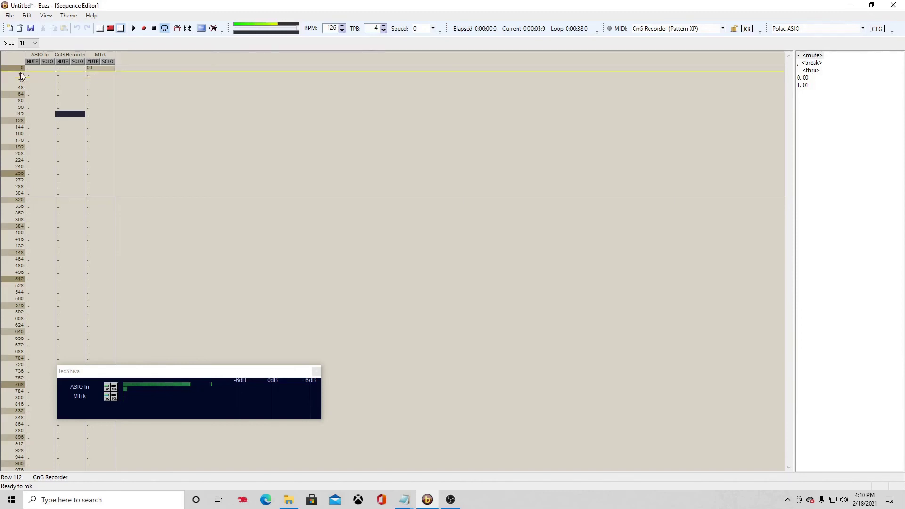
{"action": "left_click", "coordinate": [134, 30]}
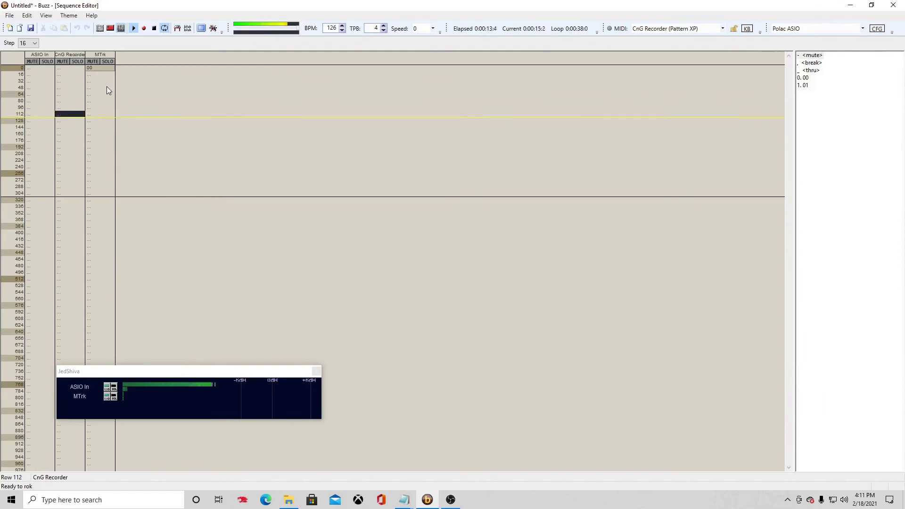
{"action": "left_click", "coordinate": [20, 71]}
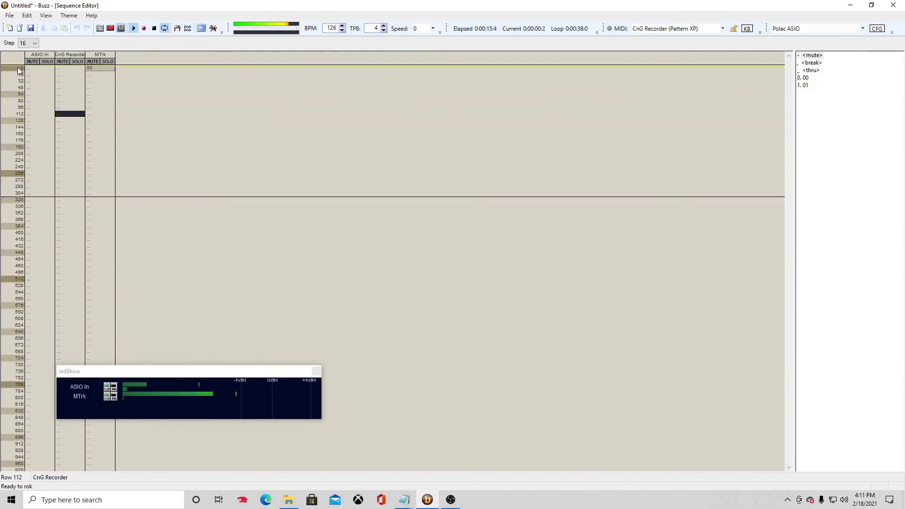
{"action": "left_click", "coordinate": [155, 29]}
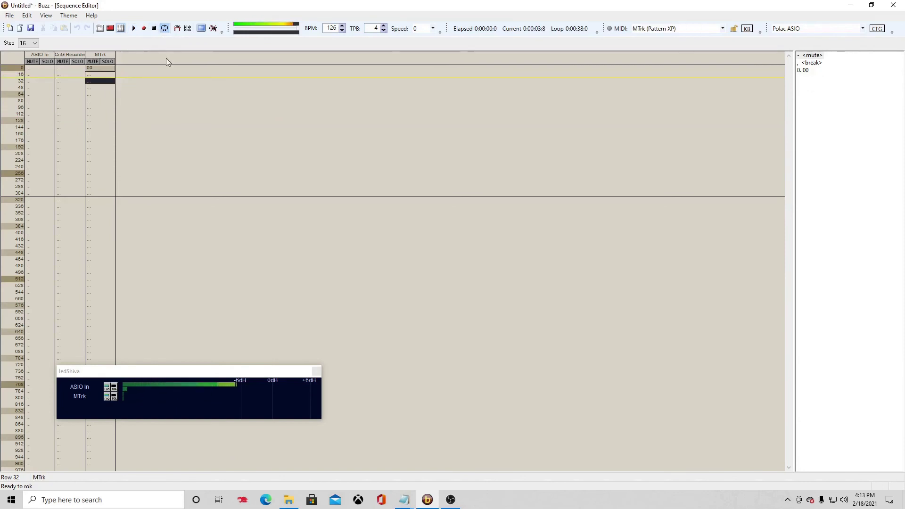